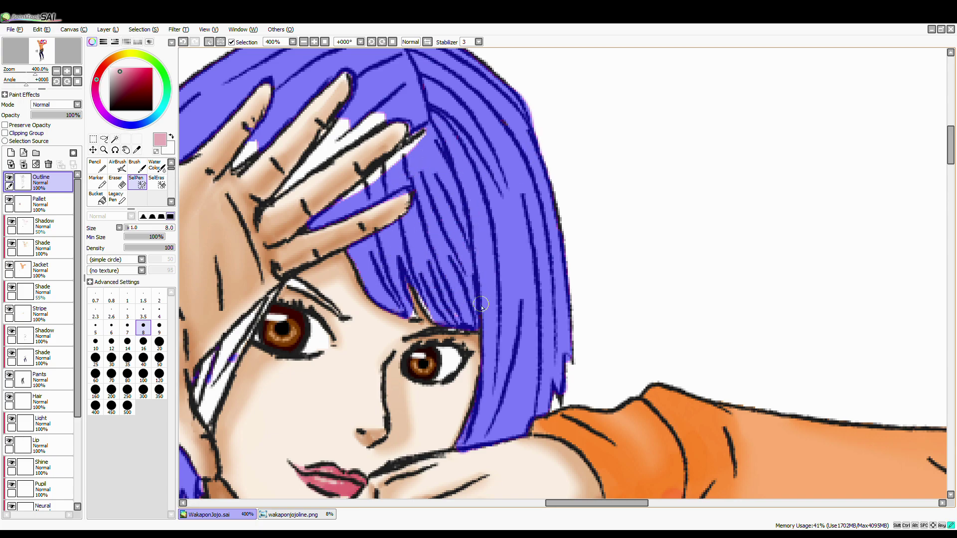
- Extend the hair selection with the size 8 selection pen over the eyebrows, the strand beside the face and the gaps between fingers
{"action": "left_click_drag", "start_coordinate": [340, 317], "coordinate": [473, 246]}
{"action": "mouse_move", "coordinate": [349, 353]}
{"action": "left_mouse_down"}
{"action": "mouse_move", "coordinate": [394, 239]}
{"action": "mouse_move", "coordinate": [338, 329]}
{"action": "mouse_move", "coordinate": [359, 326]}
{"action": "mouse_move", "coordinate": [476, 222]}
{"action": "left_mouse_up"}
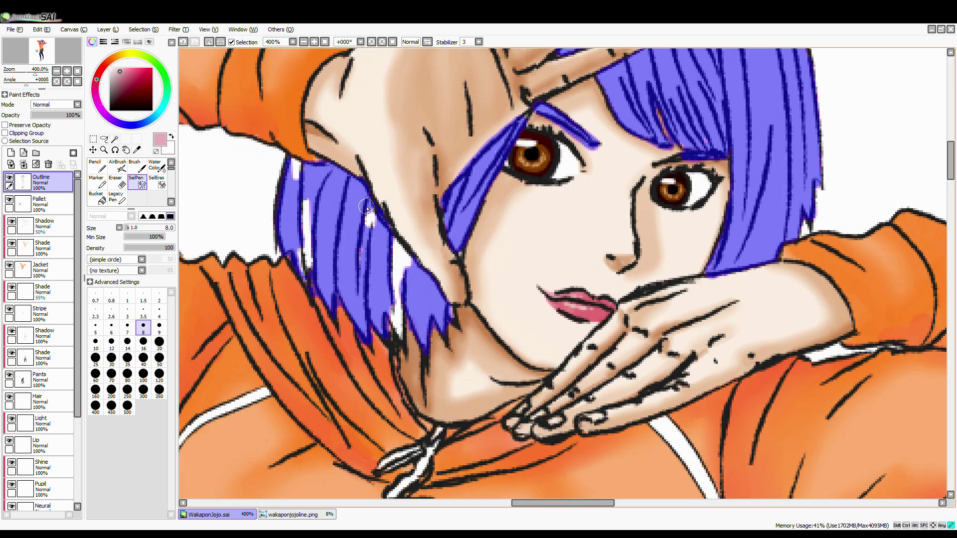
{"action": "mouse_move", "coordinate": [366, 210]}
{"action": "left_mouse_down"}
{"action": "mouse_move", "coordinate": [391, 251]}
{"action": "mouse_move", "coordinate": [395, 304]}
{"action": "left_mouse_up"}
{"action": "left_click_drag", "start_coordinate": [305, 275], "coordinate": [293, 158]}
{"action": "left_click_drag", "start_coordinate": [271, 60], "coordinate": [239, 269]}
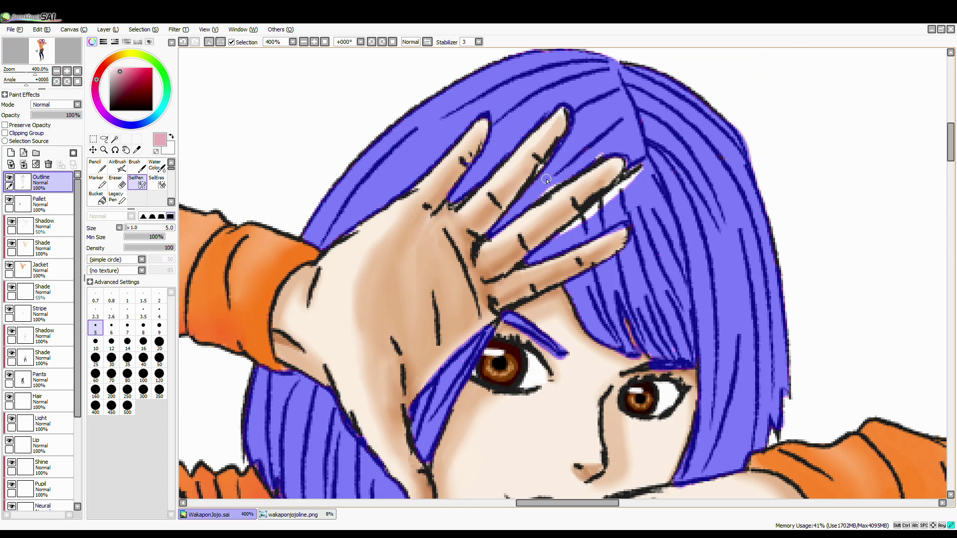
- Fill the remaining gaps in the hair selection around the fingertips and along the wrist using selection pen size 5
{"action": "left_click_drag", "start_coordinate": [584, 332], "coordinate": [587, 237]}
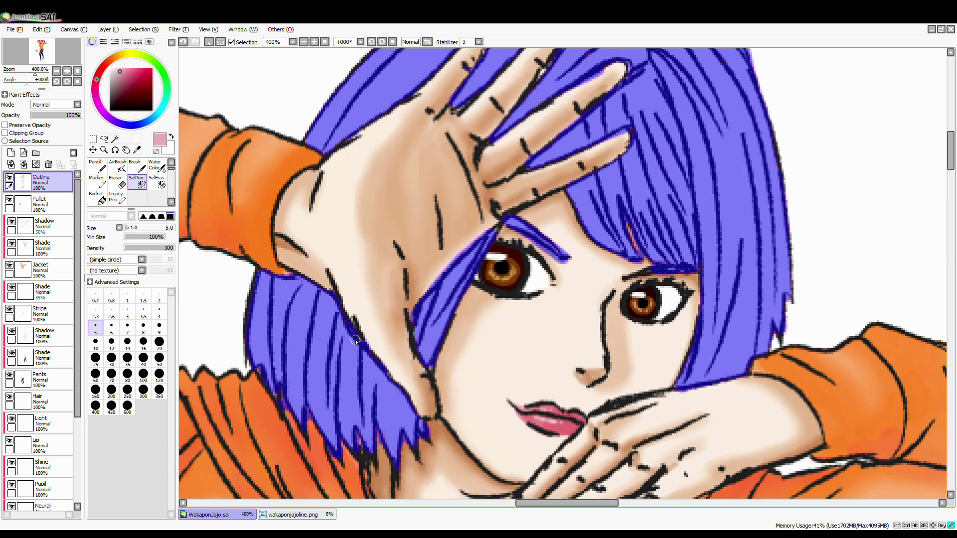
{"action": "left_click_drag", "start_coordinate": [267, 361], "coordinate": [269, 271]}
{"action": "left_click_drag", "start_coordinate": [640, 146], "coordinate": [493, 382]}
{"action": "left_click_drag", "start_coordinate": [448, 299], "coordinate": [589, 135]}
{"action": "key", "text": "ctrl+d"}
{"action": "key", "text": "ctrl+z"}
{"action": "key", "text": "ctrl+y"}
{"action": "left_click_drag", "start_coordinate": [591, 320], "coordinate": [465, 273]}
{"action": "left_click_drag", "start_coordinate": [498, 149], "coordinate": [424, 331]}
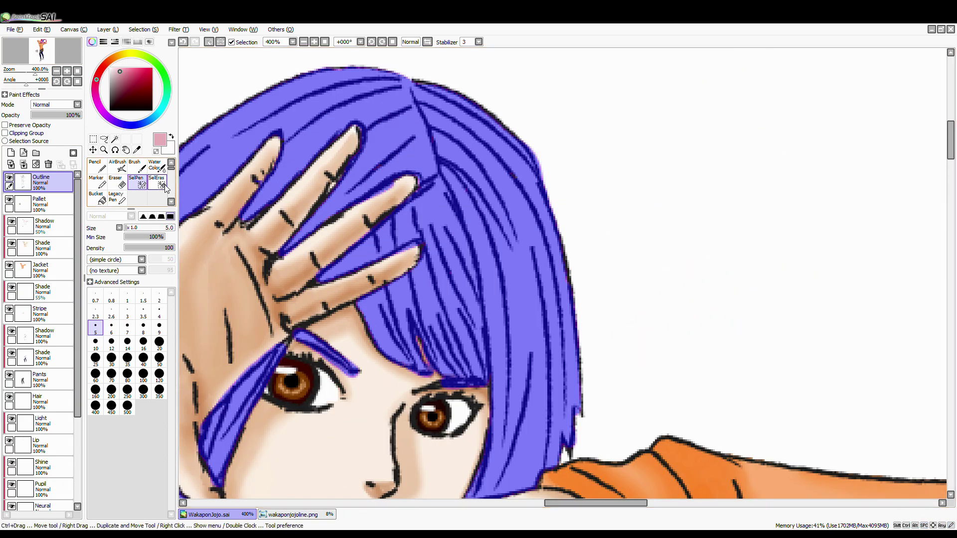
- Trim stray selection spill along the hair ends, raised hand and eyebrow with the selection eraser at size 1.5
{"action": "key", "text": "e"}
{"action": "left_click_drag", "start_coordinate": [199, 199], "coordinate": [583, 159]}
{"action": "left_click_drag", "start_coordinate": [451, 493], "coordinate": [428, 325]}
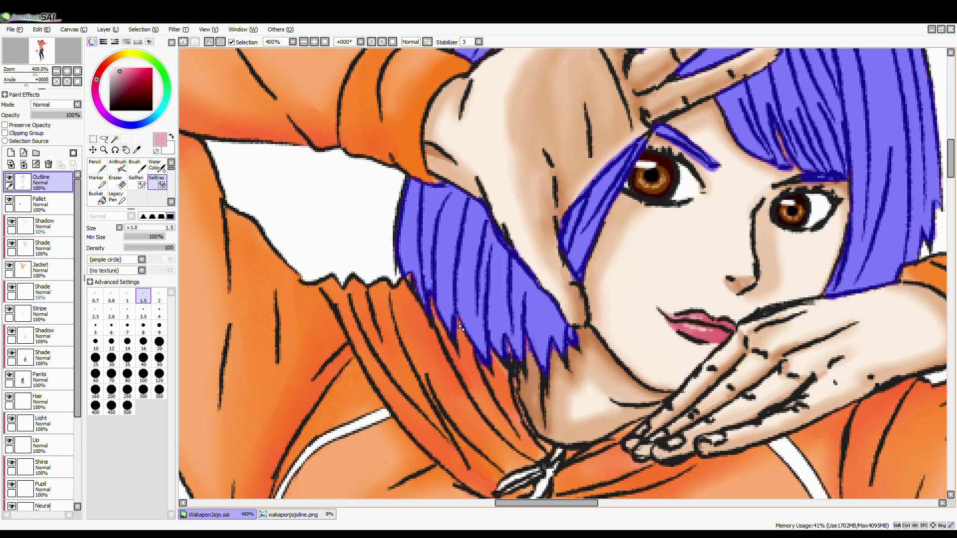
{"action": "scroll", "coordinate": [576, 366], "scroll_direction": "up", "scroll_amount": 3}
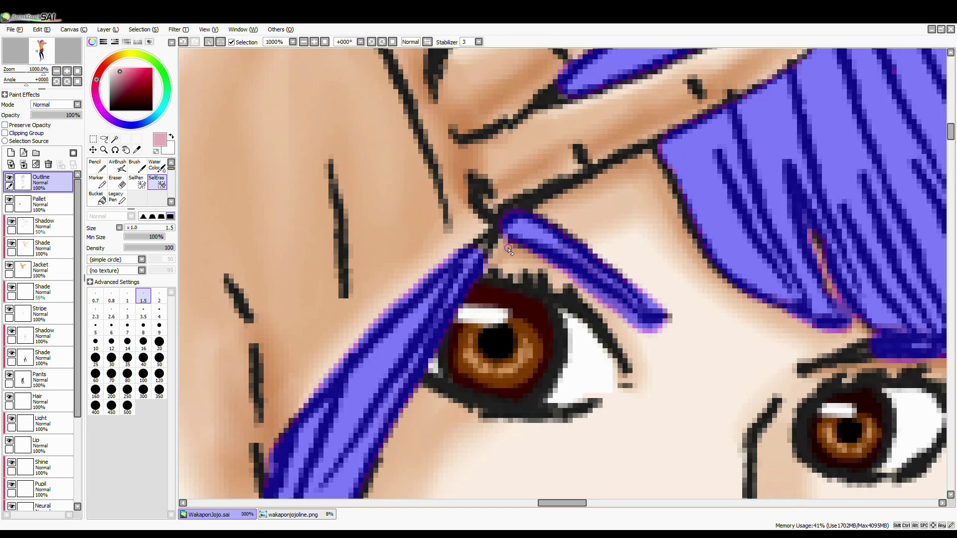
{"action": "left_click_drag", "start_coordinate": [626, 319], "coordinate": [349, 299]}
{"action": "mouse_move", "coordinate": [528, 194]}
{"action": "left_mouse_down"}
{"action": "mouse_move", "coordinate": [568, 299]}
{"action": "mouse_move", "coordinate": [591, 311]}
{"action": "left_mouse_up"}
{"action": "key", "text": "e"}
{"action": "key", "text": "e"}
{"action": "scroll", "coordinate": [552, 150], "scroll_direction": "down", "scroll_amount": 2}
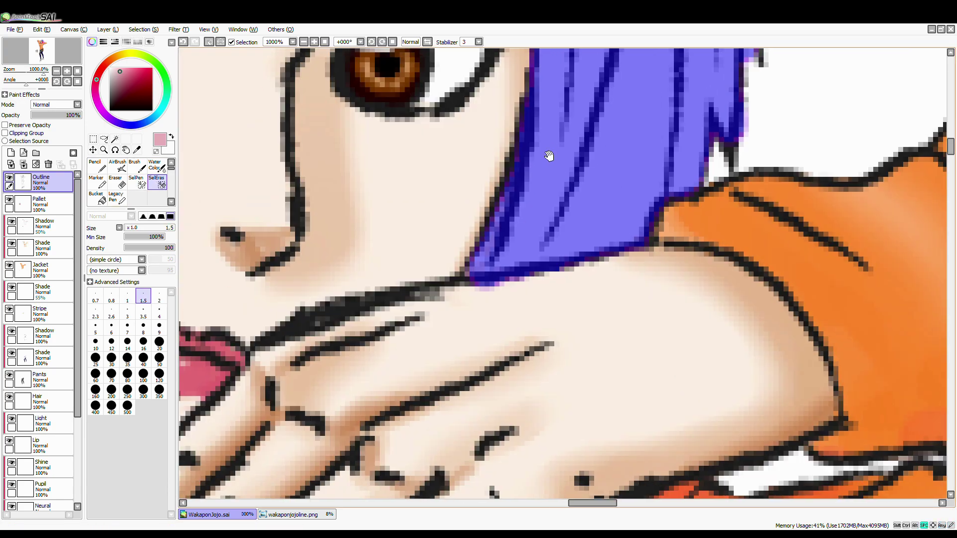
- Clean up the selection edges along the face-side hair and crown, using the selection pen at size 0.7
{"action": "scroll", "coordinate": [551, 149], "scroll_direction": "up", "scroll_amount": 2}
{"action": "left_click_drag", "start_coordinate": [492, 209], "coordinate": [583, 316]}
{"action": "key", "text": "e"}
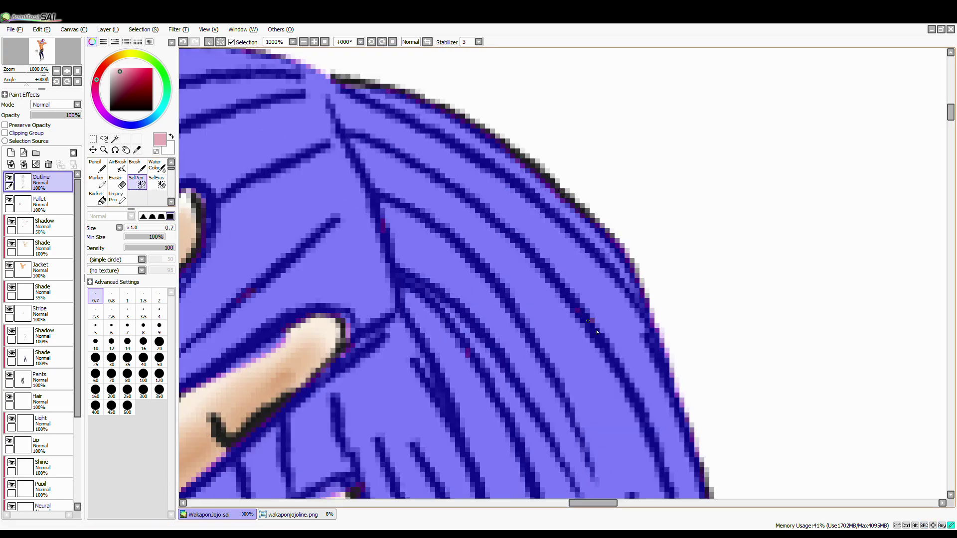
{"action": "scroll", "coordinate": [353, 324], "scroll_direction": "down", "scroll_amount": 3}
{"action": "scroll", "coordinate": [408, 278], "scroll_direction": "down", "scroll_amount": 2}
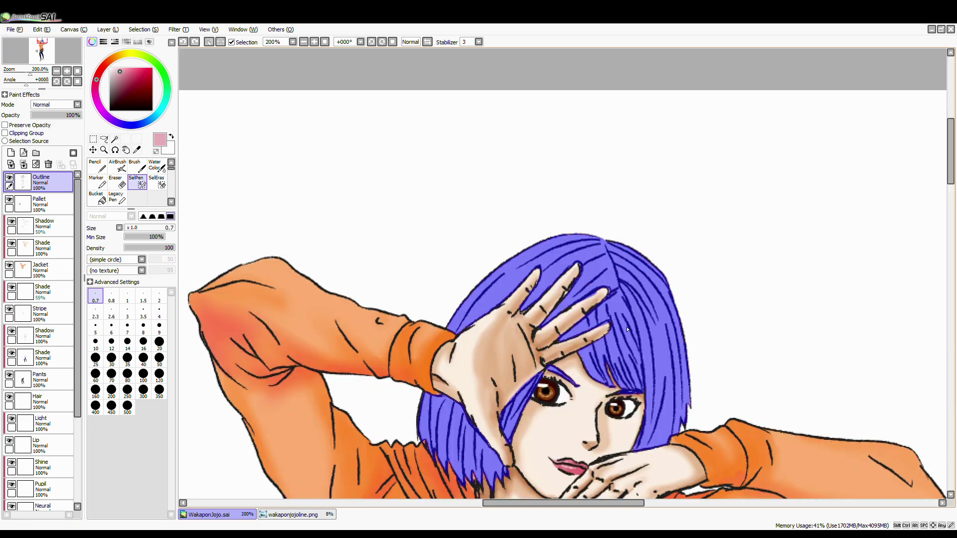
- Select a circle above the skin-tone swatches and paint it near-black brown on the Pallet layer with a size 50 brush
{"action": "left_click_drag", "start_coordinate": [408, 278], "coordinate": [832, 230]}
{"action": "left_click_drag", "start_coordinate": [507, 414], "coordinate": [367, 207]}
{"action": "left_click", "coordinate": [159, 359]}
{"action": "left_click", "coordinate": [40, 202]}
{"action": "key", "text": "b"}
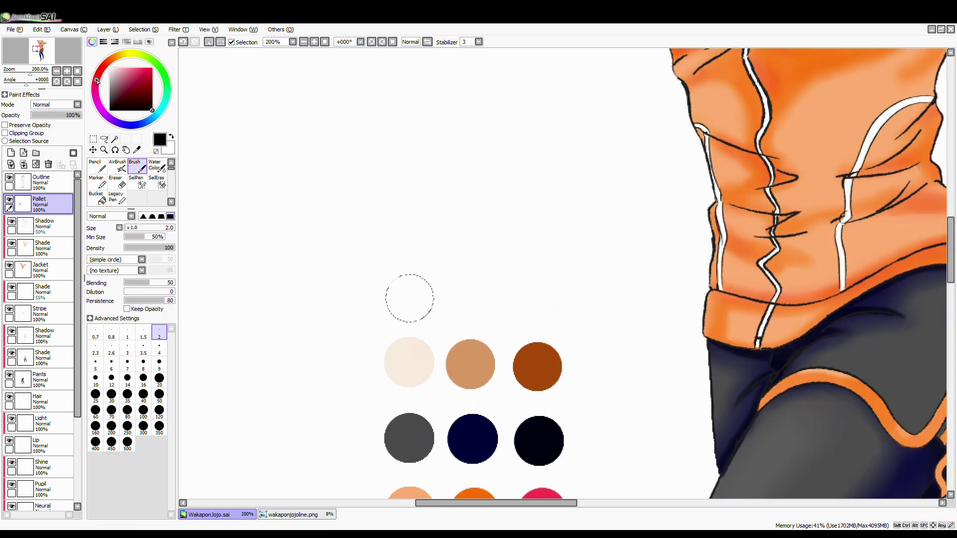
{"action": "left_click_drag", "start_coordinate": [98, 82], "coordinate": [115, 58]}
{"action": "left_click", "coordinate": [409, 298]}
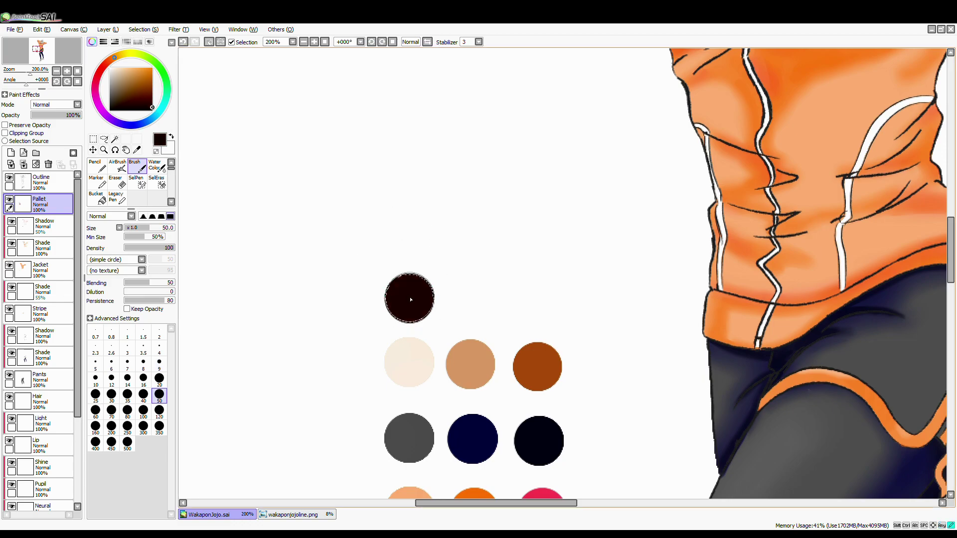
{"action": "left_click", "coordinate": [155, 109]}
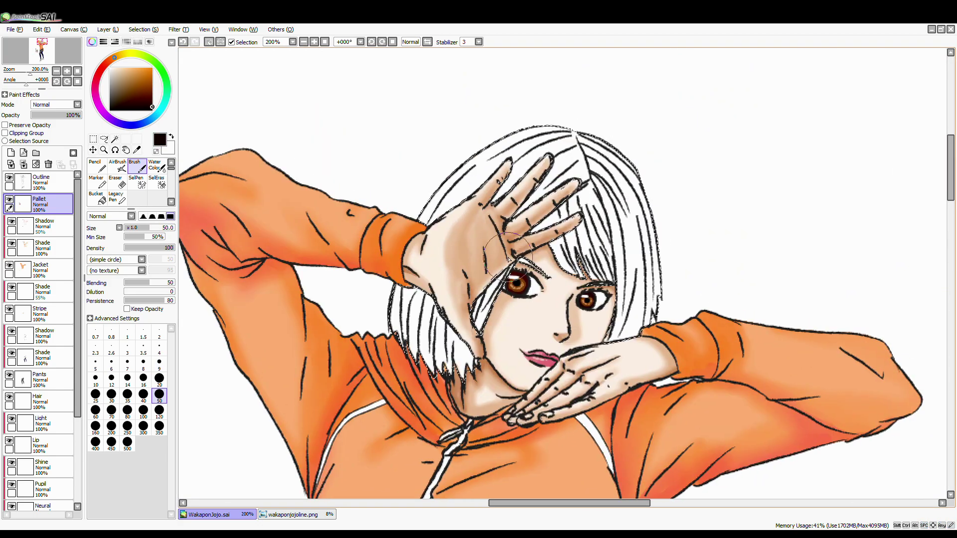
- Try to paint the selected hair near-black on the Pallet layer, and undo the fill
{"action": "mouse_move", "coordinate": [498, 199]}
{"action": "left_mouse_down"}
{"action": "mouse_move", "coordinate": [573, 210]}
{"action": "mouse_move", "coordinate": [643, 307]}
{"action": "left_mouse_up"}
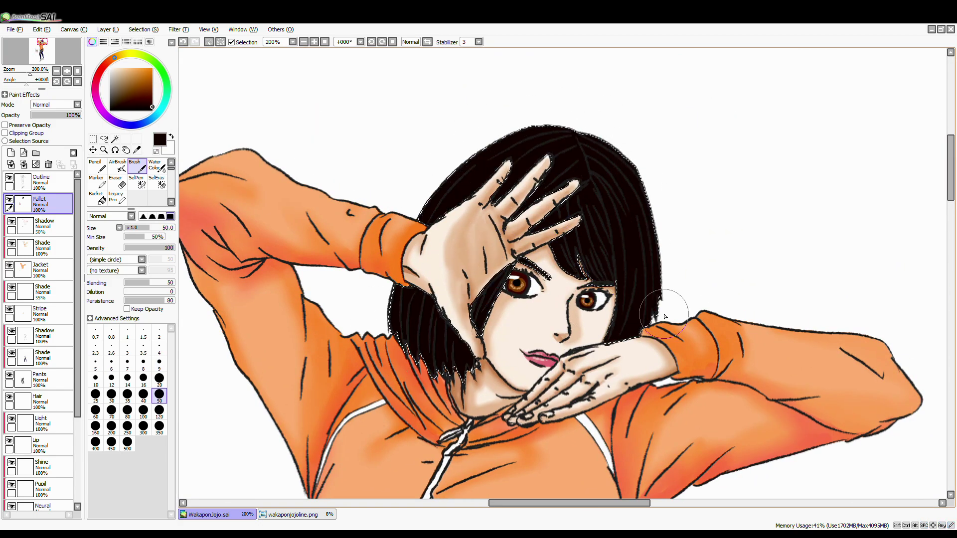
{"action": "scroll", "coordinate": [644, 307], "scroll_direction": "down", "scroll_amount": 5}
{"action": "scroll", "coordinate": [769, 364], "scroll_direction": "up", "scroll_amount": 4}
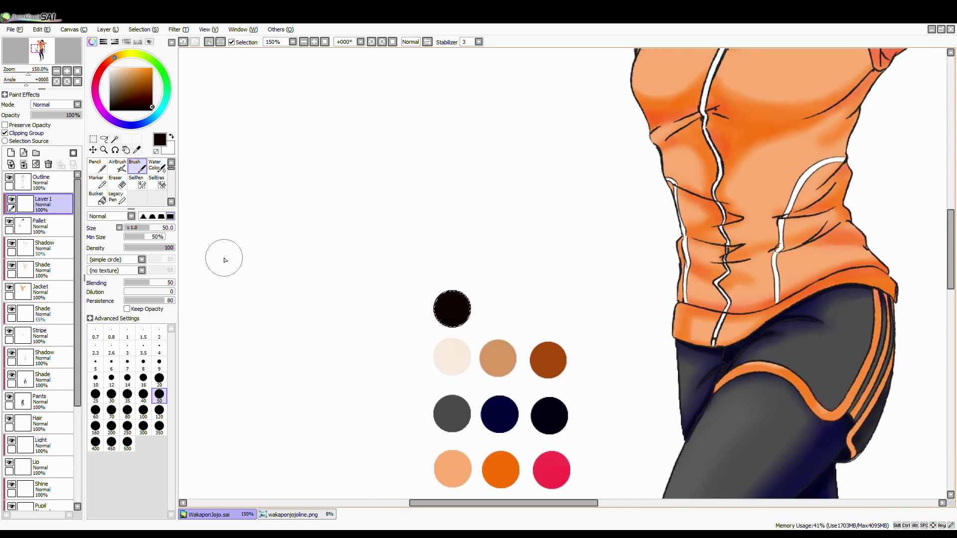
{"action": "key", "text": "ctrl+z"}
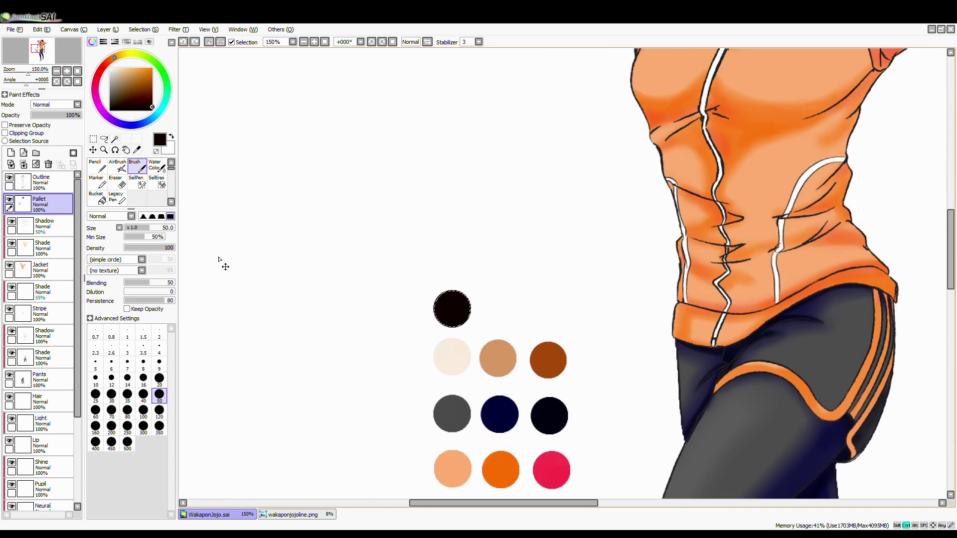
{"action": "scroll", "coordinate": [487, 234], "scroll_direction": "down", "scroll_amount": 4}
{"action": "scroll", "coordinate": [486, 234], "scroll_direction": "up", "scroll_amount": 4}
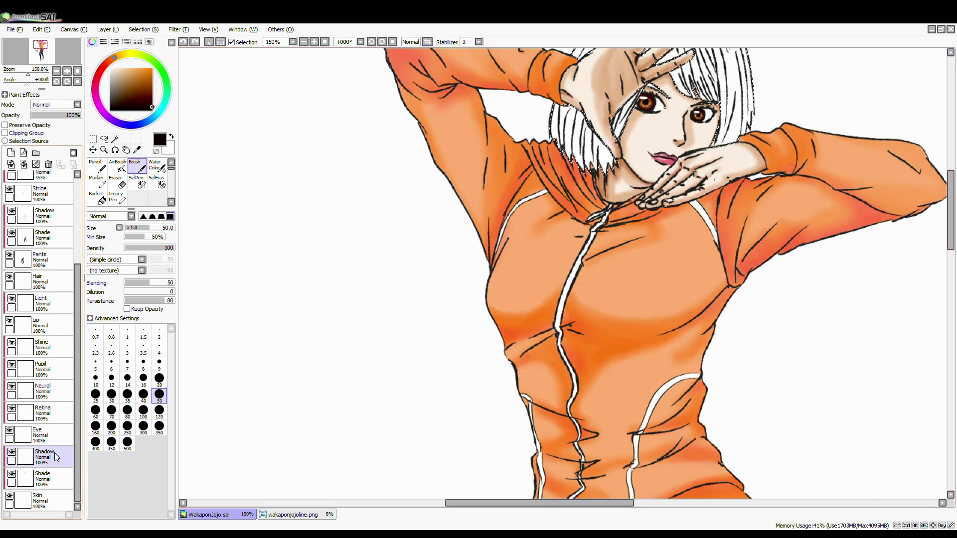
- Paint the selected hair near-black on the Hair layer with the size 50 brush
{"action": "left_click_drag", "start_coordinate": [486, 234], "coordinate": [401, 468]}
{"action": "mouse_move", "coordinate": [499, 379]}
{"action": "left_mouse_down"}
{"action": "mouse_move", "coordinate": [598, 279]}
{"action": "mouse_move", "coordinate": [578, 323]}
{"action": "left_mouse_up"}
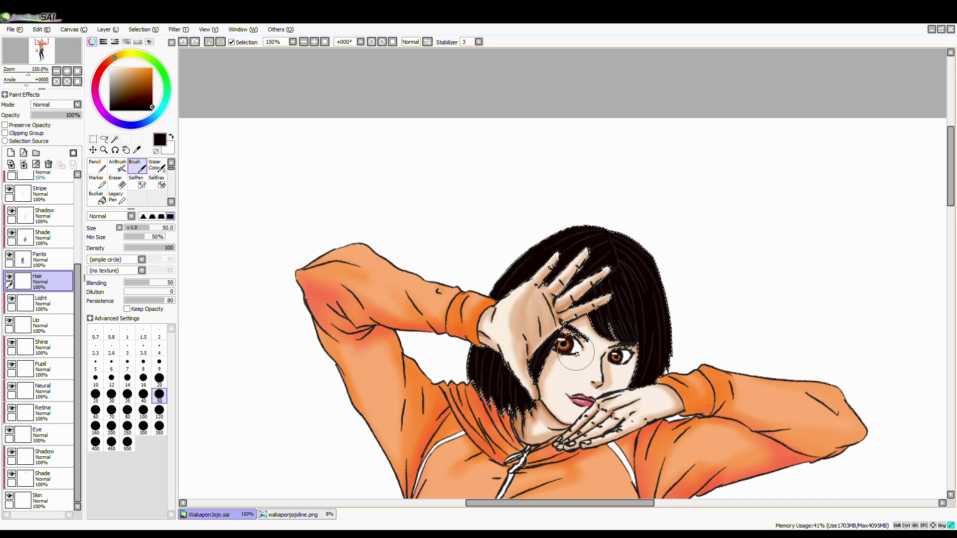
- Add a second circle beside the near-black hair swatch to the selection and make the Pallet layer active
{"action": "scroll", "coordinate": [473, 354], "scroll_direction": "down", "scroll_amount": 10}
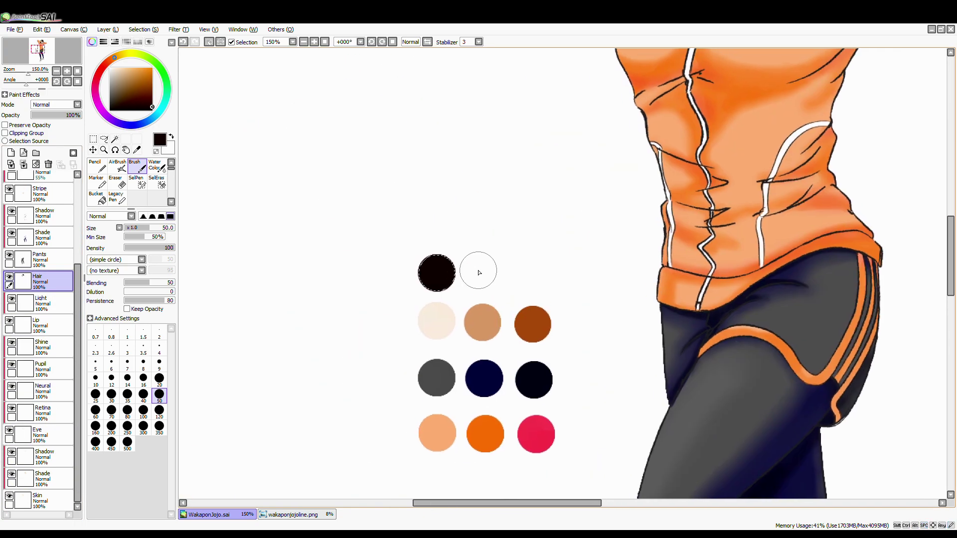
{"action": "key", "text": "s"}
{"action": "left_click", "coordinate": [480, 271]}
{"action": "scroll", "coordinate": [40, 299], "scroll_direction": "up", "scroll_amount": 5}
{"action": "left_click", "coordinate": [45, 201]}
{"action": "left_click", "coordinate": [10, 200]}
{"action": "left_click", "coordinate": [10, 202]}
{"action": "key", "text": "ctrl+z"}
{"action": "left_click", "coordinate": [491, 277]}
{"action": "left_click", "coordinate": [44, 202]}
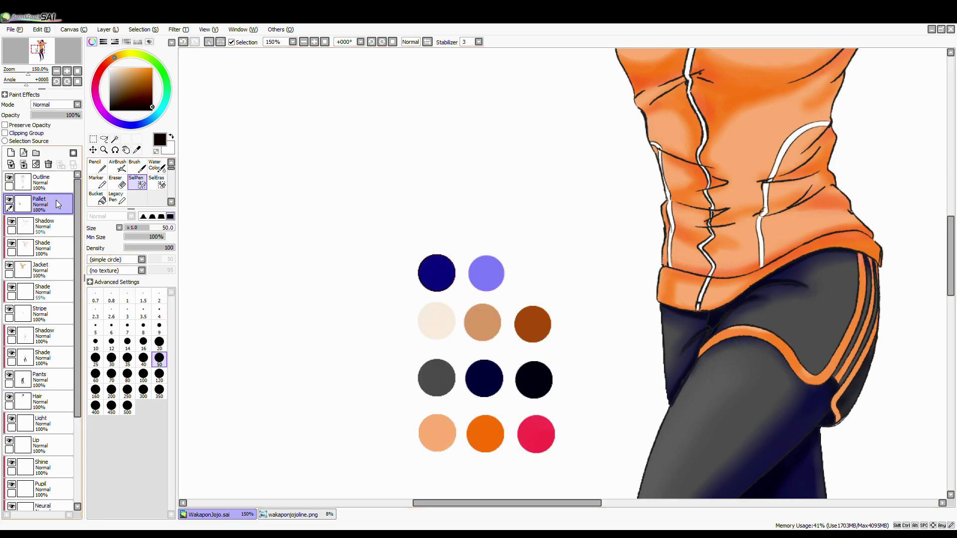
- Paint the second hair swatch with a slightly different near-black brown on the Pallet layer
{"action": "left_click", "coordinate": [152, 100]}
{"action": "key", "text": "b"}
{"action": "left_click", "coordinate": [486, 275]}
{"action": "scroll", "coordinate": [487, 275], "scroll_direction": "up", "scroll_amount": 3}
{"action": "key", "text": "ctrl+z"}
{"action": "key", "text": "ctrl+y"}
- Create a clipping layer above Hair and brush shading strokes over the hair at size 8
{"action": "scroll", "coordinate": [513, 283], "scroll_direction": "down", "scroll_amount": 5}
{"action": "scroll", "coordinate": [513, 283], "scroll_direction": "up", "scroll_amount": 4}
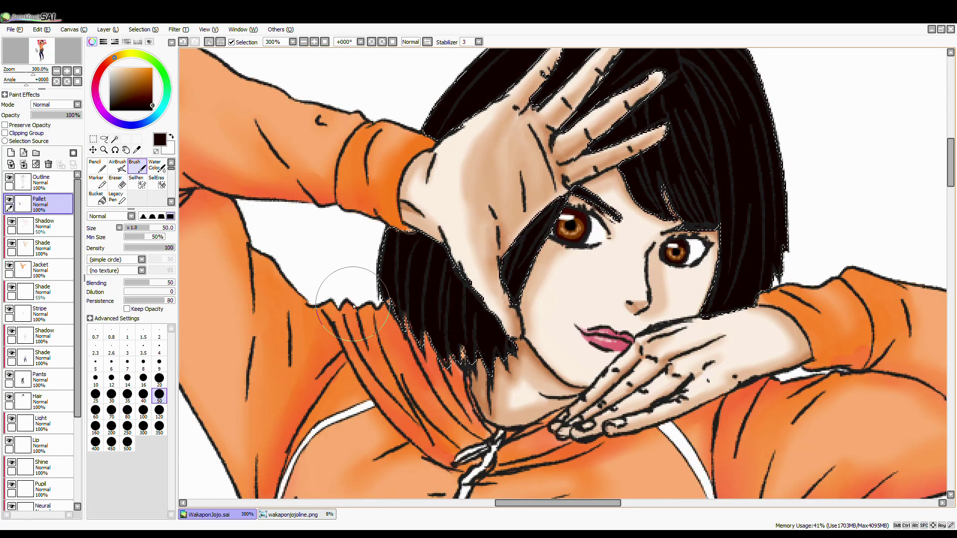
{"action": "key", "text": "ctrl+shift+n"}
{"action": "left_click", "coordinate": [143, 361]}
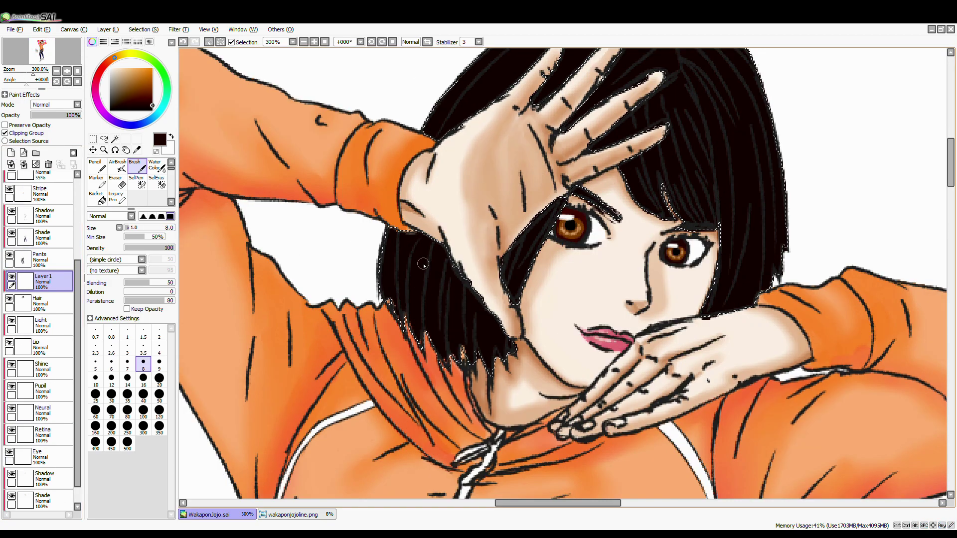
{"action": "left_click_drag", "start_coordinate": [457, 111], "coordinate": [391, 277]}
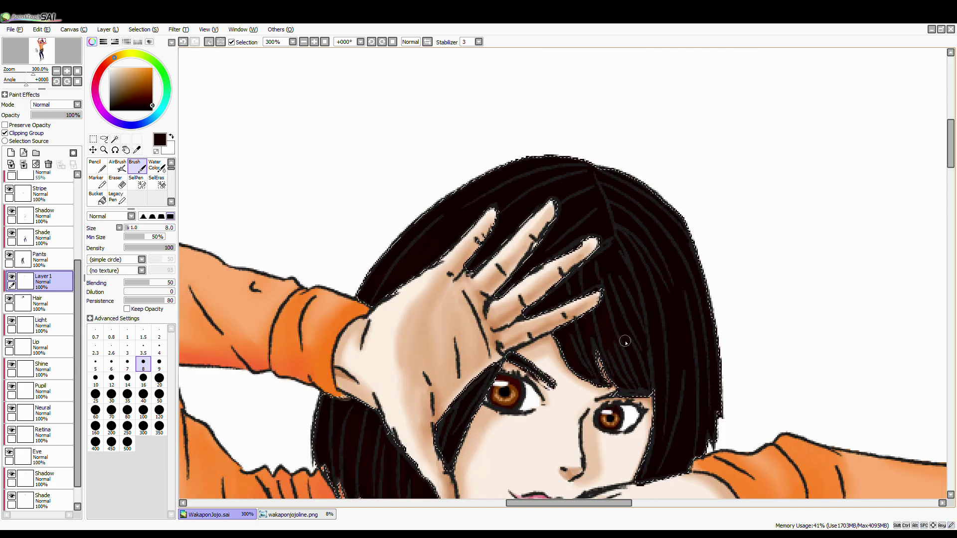
{"action": "key", "text": "Delete"}
{"action": "key", "text": "Home"}
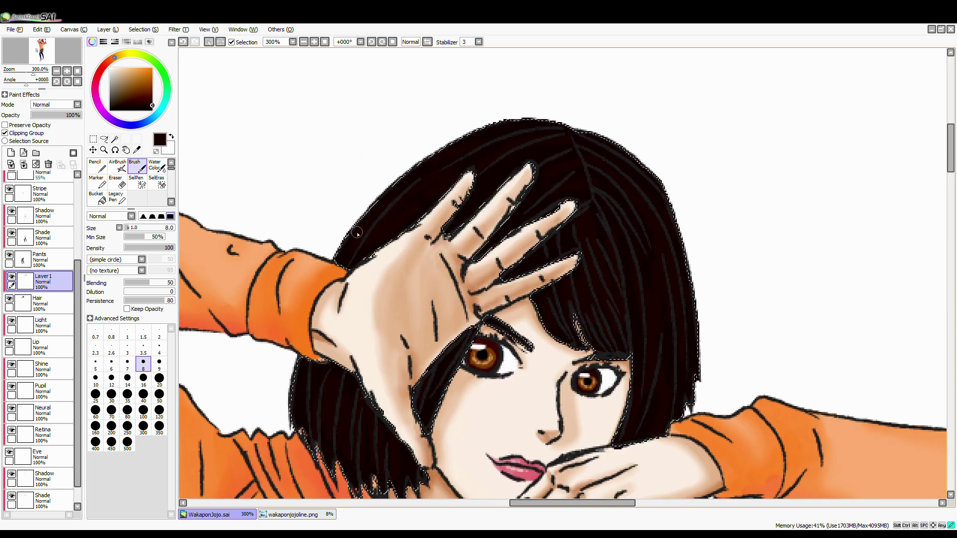
{"action": "scroll", "coordinate": [672, 313], "scroll_direction": "up", "scroll_amount": 1}
{"action": "scroll", "coordinate": [671, 313], "scroll_direction": "down", "scroll_amount": 4}
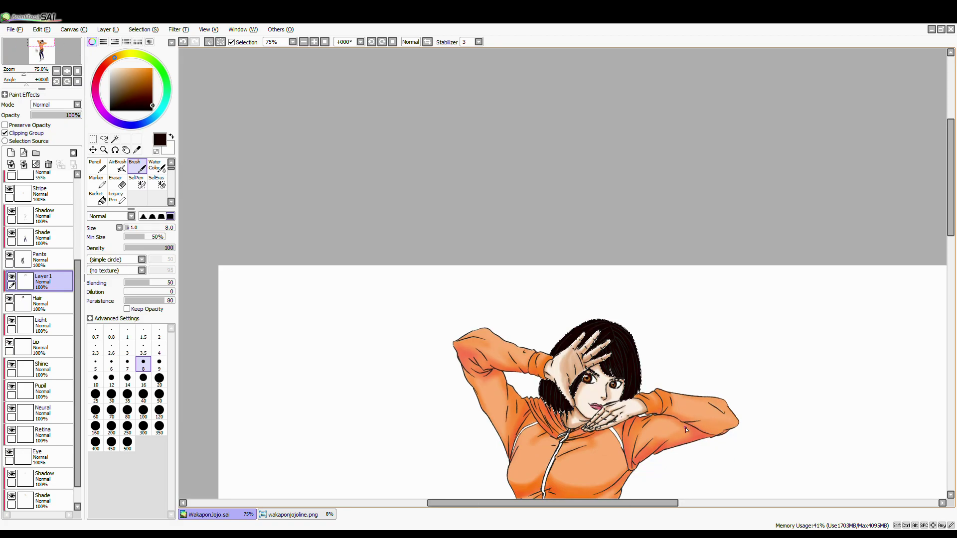
{"action": "scroll", "coordinate": [671, 412], "scroll_direction": "up", "scroll_amount": 2}
{"action": "scroll", "coordinate": [671, 411], "scroll_direction": "down", "scroll_amount": 1}
- Add a clipping layer named Highlight above the hair shading and rename the shading layer Shade
{"action": "key", "text": "ctrl+shift+n"}
{"action": "double_click", "coordinate": [52, 284]}
{"action": "type", "text": "Shine"}
{"action": "key", "text": "Return"}
{"action": "double_click", "coordinate": [52, 283]}
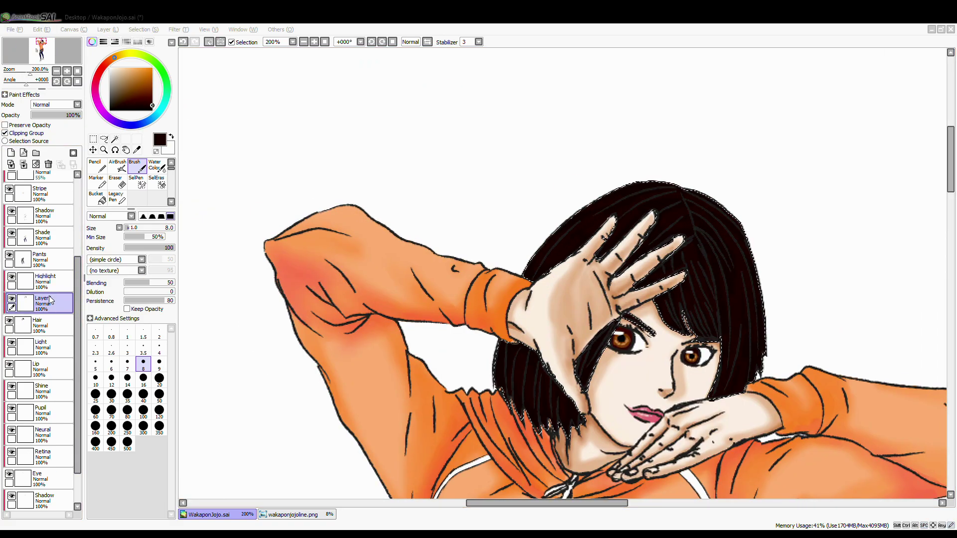
{"action": "type", "text": "Highlight"}
{"action": "key", "text": "Return"}
- Paint a band of white shine strokes across the hair on the Highlight layer with the size 3 Water Color brush
{"action": "scroll", "coordinate": [635, 269], "scroll_direction": "up", "scroll_amount": 3}
{"action": "left_click", "coordinate": [635, 269], "text": "alt"}
{"action": "left_click", "coordinate": [111, 68]}
{"action": "key", "text": "w"}
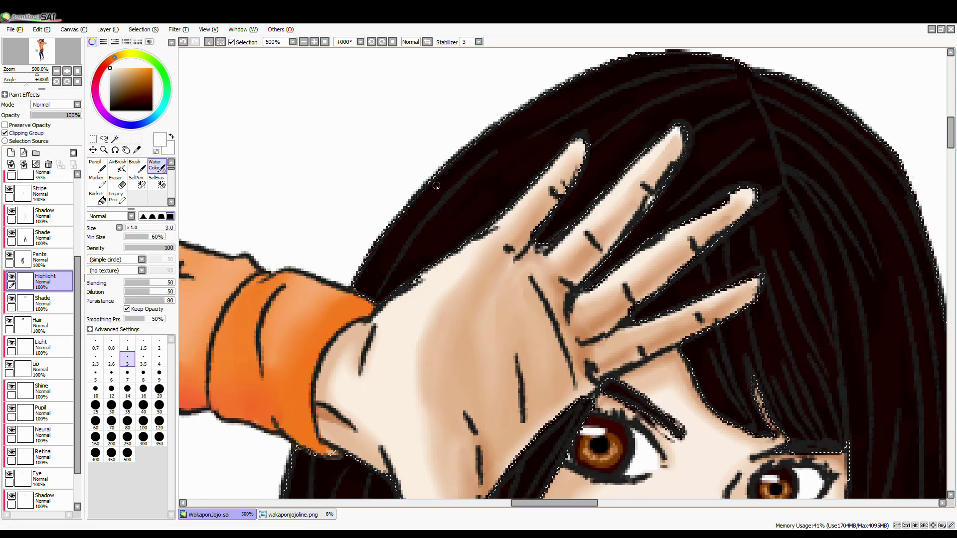
{"action": "left_click_drag", "start_coordinate": [847, 269], "coordinate": [663, 294]}
{"action": "mouse_move", "coordinate": [727, 239]}
{"action": "left_mouse_down"}
{"action": "mouse_move", "coordinate": [673, 292]}
{"action": "mouse_move", "coordinate": [593, 304]}
{"action": "left_mouse_up"}
{"action": "left_click_drag", "start_coordinate": [254, 234], "coordinate": [273, 224]}
{"action": "scroll", "coordinate": [272, 224], "scroll_direction": "down", "scroll_amount": 4}
{"action": "scroll", "coordinate": [431, 352], "scroll_direction": "up", "scroll_amount": 3}
{"action": "scroll", "coordinate": [432, 352], "scroll_direction": "down", "scroll_amount": 3}
{"action": "scroll", "coordinate": [431, 351], "scroll_direction": "up", "scroll_amount": 3}
- Soften the hair highlight strokes with the Blur tool at size 3
{"action": "key", "text": "b"}
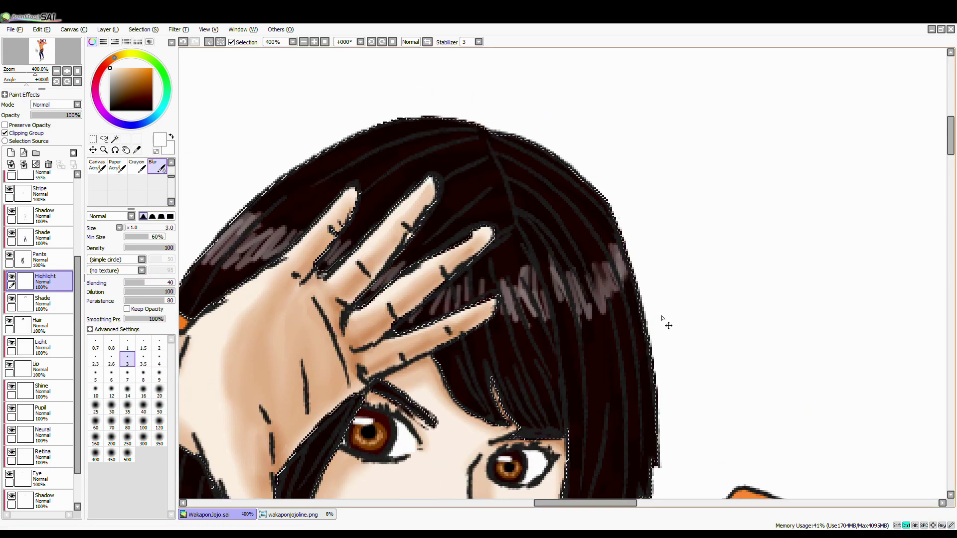
{"action": "mouse_move", "coordinate": [593, 299]}
{"action": "left_mouse_down"}
{"action": "mouse_move", "coordinate": [571, 328]}
{"action": "mouse_move", "coordinate": [522, 265]}
{"action": "mouse_move", "coordinate": [532, 305]}
{"action": "mouse_move", "coordinate": [475, 303]}
{"action": "mouse_move", "coordinate": [468, 293]}
{"action": "mouse_move", "coordinate": [541, 268]}
{"action": "mouse_move", "coordinate": [560, 297]}
{"action": "left_mouse_up"}
{"action": "mouse_move", "coordinate": [269, 199]}
{"action": "left_mouse_down"}
{"action": "mouse_move", "coordinate": [215, 249]}
{"action": "mouse_move", "coordinate": [239, 225]}
{"action": "mouse_move", "coordinate": [288, 228]}
{"action": "left_mouse_up"}
{"action": "scroll", "coordinate": [288, 228], "scroll_direction": "down", "scroll_amount": 5}
{"action": "scroll", "coordinate": [507, 426], "scroll_direction": "up", "scroll_amount": 4}
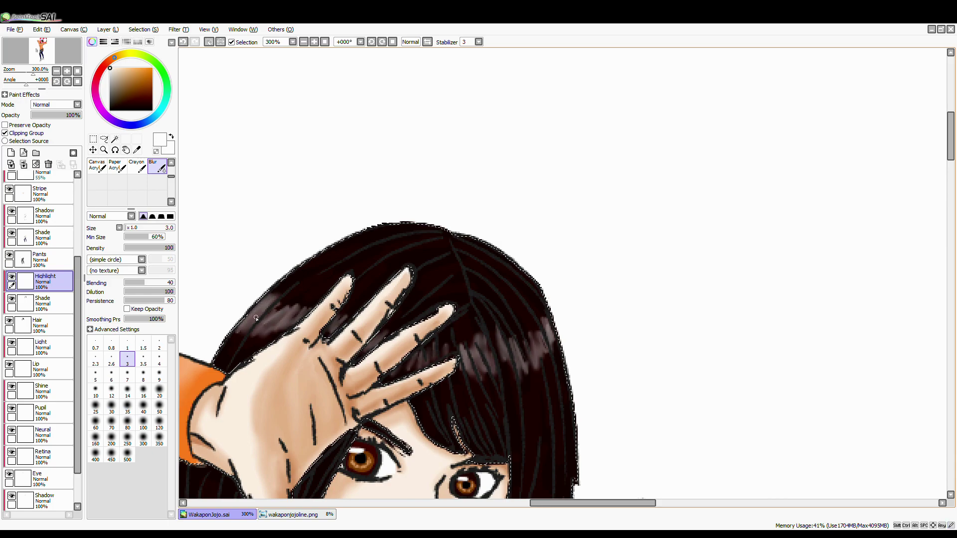
- Lower the Highlight layer's opacity to 60%
{"action": "scroll", "coordinate": [508, 426], "scroll_direction": "down", "scroll_amount": 2}
{"action": "left_click_drag", "start_coordinate": [52, 115], "coordinate": [59, 116]}
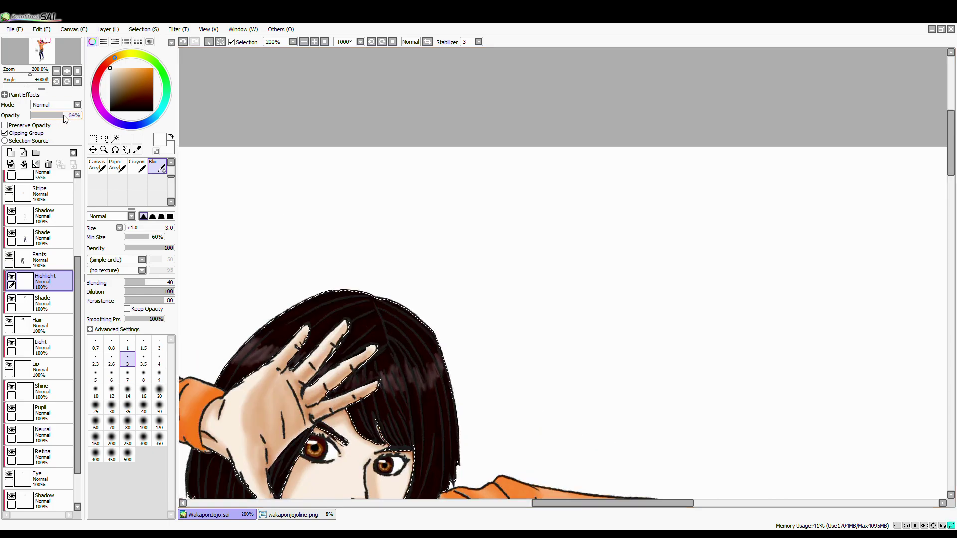
{"action": "scroll", "coordinate": [575, 254], "scroll_direction": "down", "scroll_amount": 4}
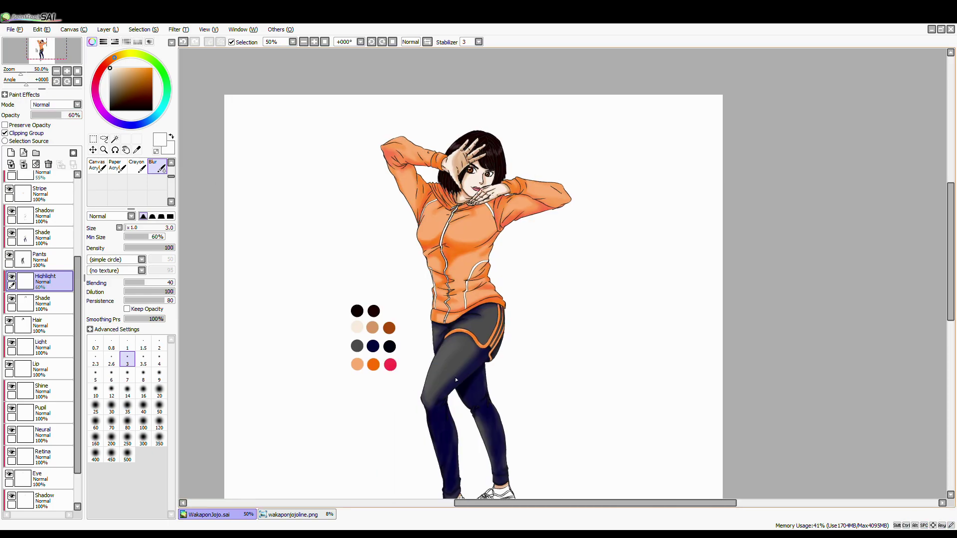
- Add a new layer above the skin's Shadow layer without clipping and name it Shoes
{"action": "scroll", "coordinate": [458, 375], "scroll_direction": "up", "scroll_amount": 2}
{"action": "left_click_drag", "start_coordinate": [481, 374], "coordinate": [514, 339]}
{"action": "scroll", "coordinate": [514, 338], "scroll_direction": "up", "scroll_amount": 3}
{"action": "scroll", "coordinate": [53, 495], "scroll_direction": "down", "scroll_amount": 2}
{"action": "left_click", "coordinate": [45, 457]}
{"action": "left_click", "coordinate": [11, 152]}
{"action": "left_click", "coordinate": [4, 133]}
{"action": "left_click", "coordinate": [5, 134]}
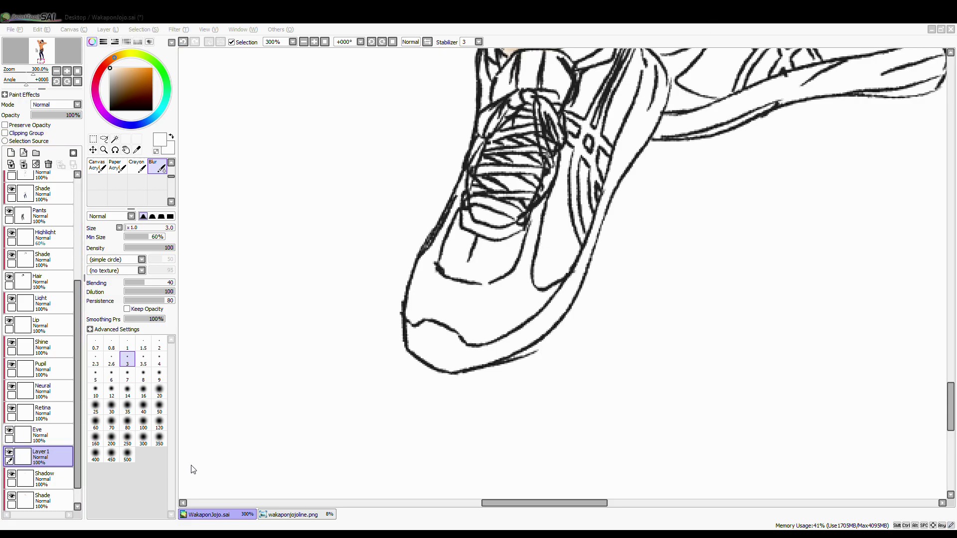
{"action": "left_click_drag", "start_coordinate": [698, 252], "coordinate": [594, 301]}
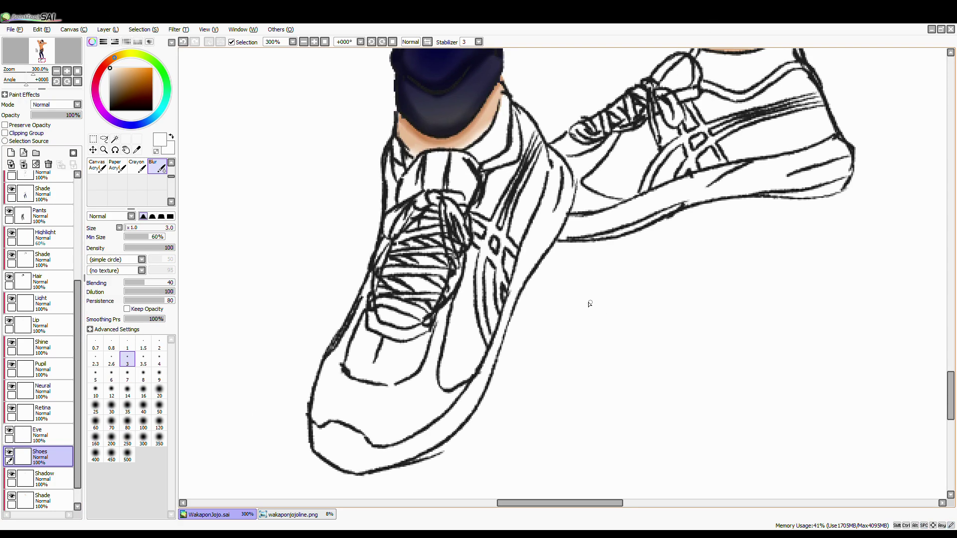
- Clear the hair selection and select the front shoe's toe panel from the Outline layer with the Magic Wand
{"action": "key", "text": "w"}
{"action": "left_click", "coordinate": [593, 301]}
{"action": "scroll", "coordinate": [39, 299], "scroll_direction": "up", "scroll_amount": 7}
{"action": "left_click", "coordinate": [38, 189]}
{"action": "key", "text": "ctrl+d"}
{"action": "left_click", "coordinate": [384, 353]}
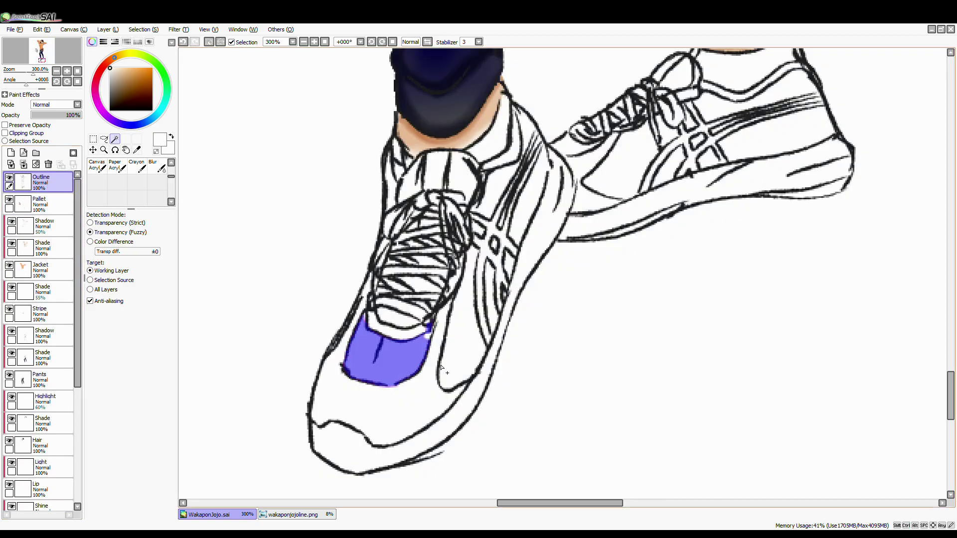
{"action": "left_click", "coordinate": [461, 324]}
{"action": "left_click", "coordinate": [498, 192]}
{"action": "left_click", "coordinate": [477, 255]}
{"action": "left_click", "coordinate": [491, 307]}
{"action": "left_click", "coordinate": [516, 168]}
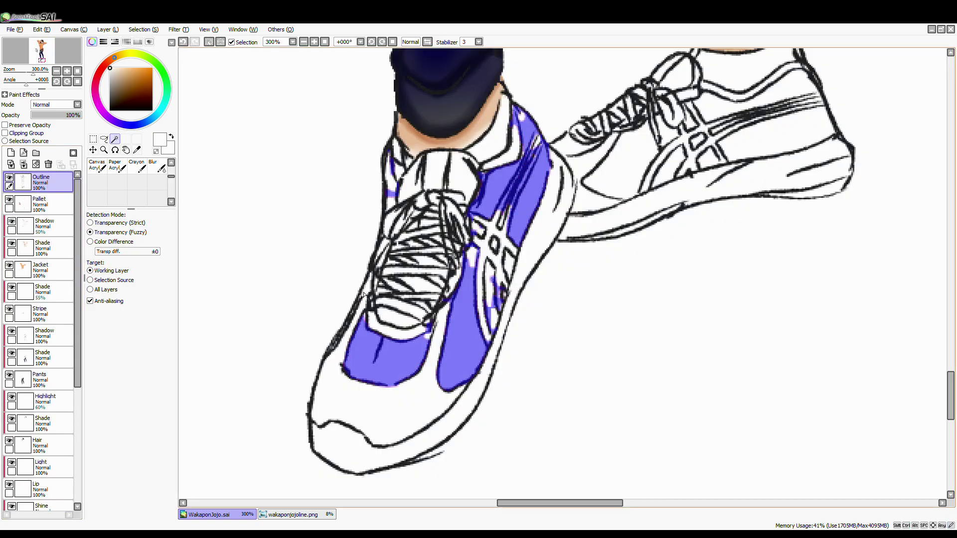
{"action": "left_click", "coordinate": [459, 179]}
{"action": "left_click", "coordinate": [411, 186]}
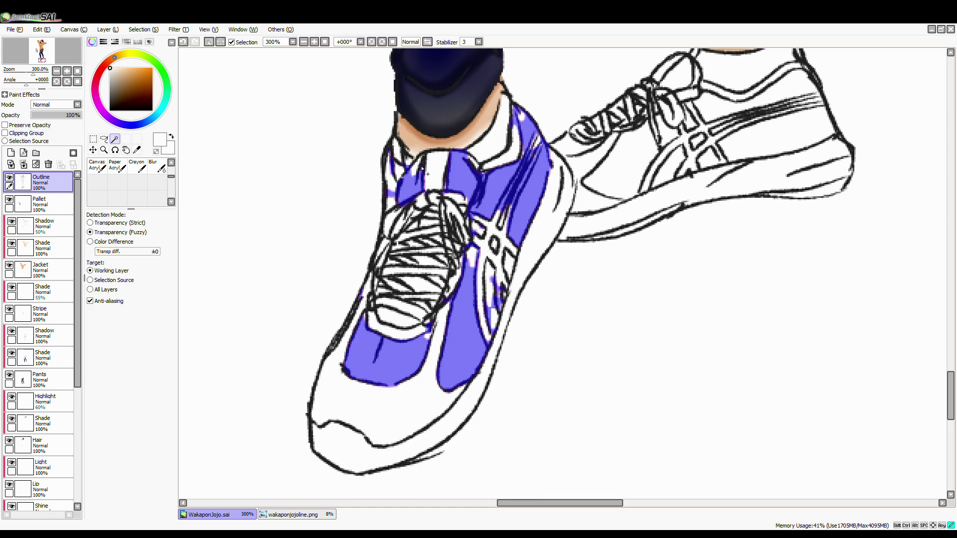
{"action": "scroll", "coordinate": [515, 151], "scroll_direction": "down", "scroll_amount": 5}
{"action": "scroll", "coordinate": [516, 151], "scroll_direction": "up", "scroll_amount": 5}
{"action": "scroll", "coordinate": [606, 185], "scroll_direction": "up", "scroll_amount": 1}
{"action": "left_click", "coordinate": [588, 244]}
{"action": "left_click", "coordinate": [605, 184]}
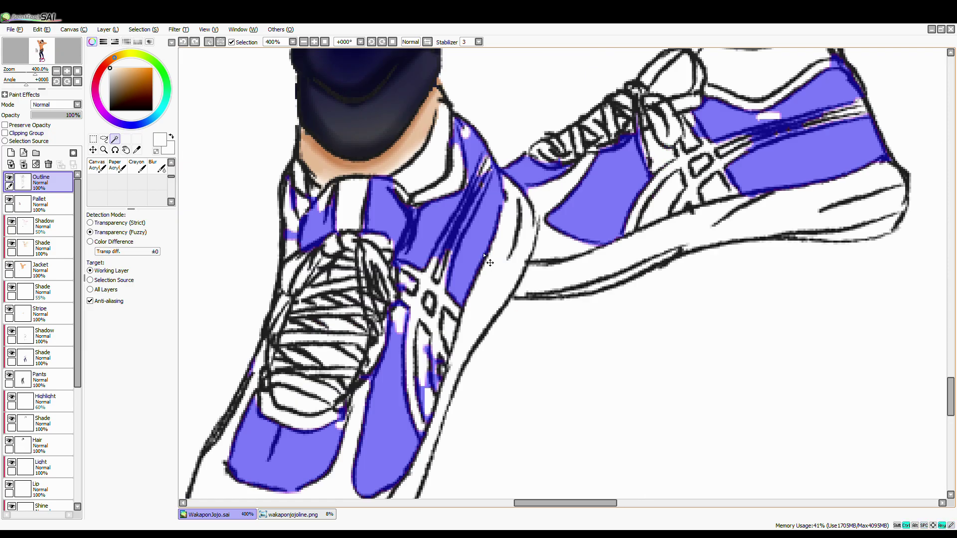
{"action": "key", "text": "ctrl+d"}
- Select the Shoes layer and paint the front shoe's toe panel light grey with the Brush at size 8
{"action": "scroll", "coordinate": [40, 299], "scroll_direction": "down", "scroll_amount": 3}
{"action": "left_click", "coordinate": [45, 279]}
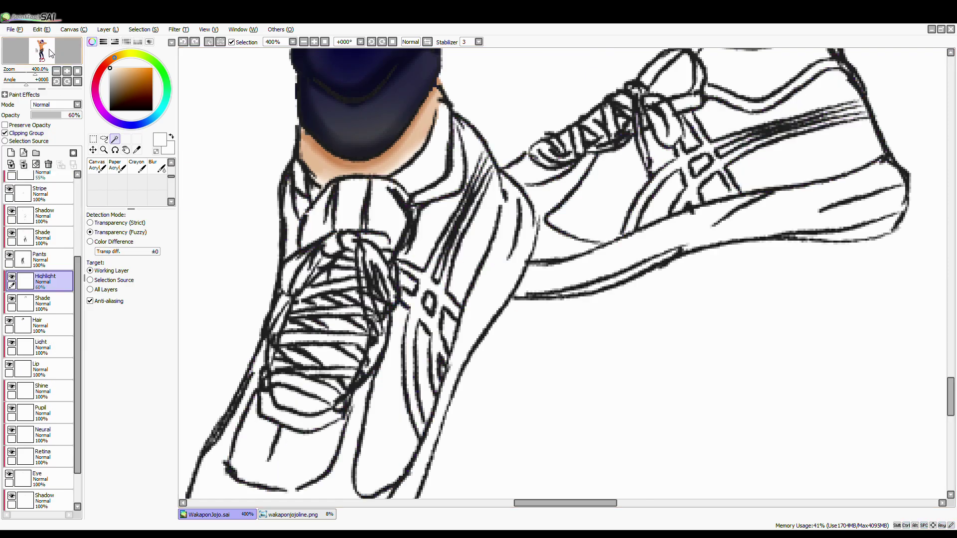
{"action": "key", "text": "ctrl+shift+n"}
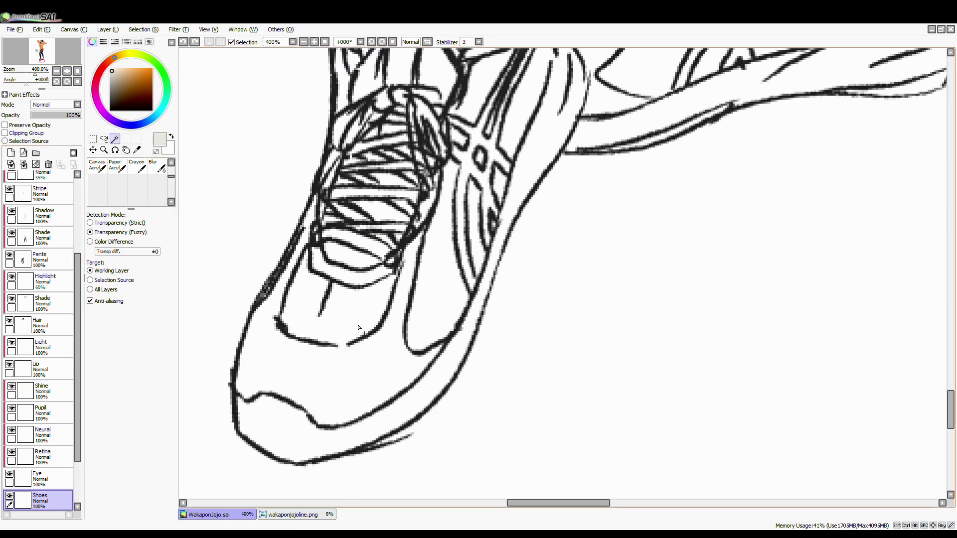
{"action": "left_click", "coordinate": [135, 167]}
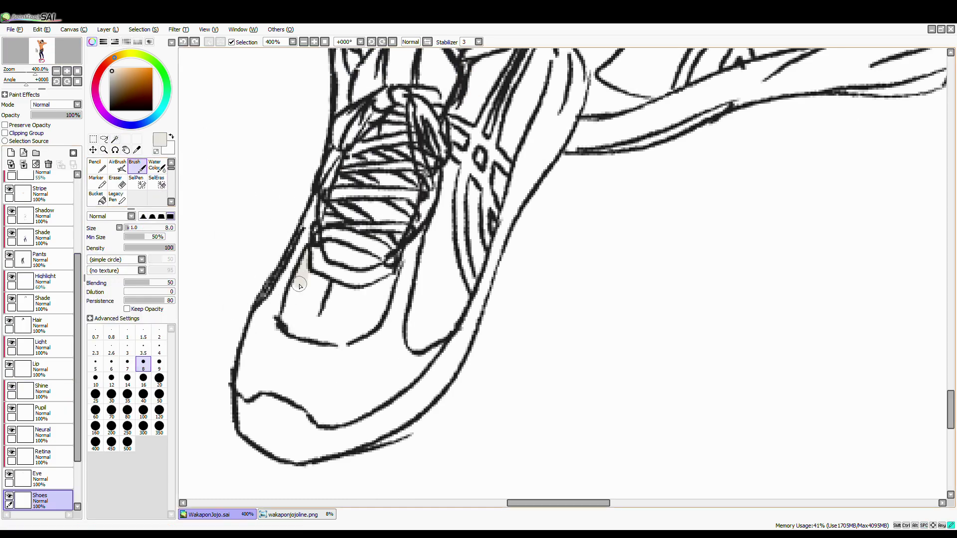
{"action": "left_click_drag", "start_coordinate": [305, 266], "coordinate": [344, 338]}
{"action": "mouse_move", "coordinate": [370, 292]}
{"action": "left_mouse_down"}
{"action": "mouse_move", "coordinate": [318, 304]}
{"action": "mouse_move", "coordinate": [289, 384]}
{"action": "left_mouse_up"}
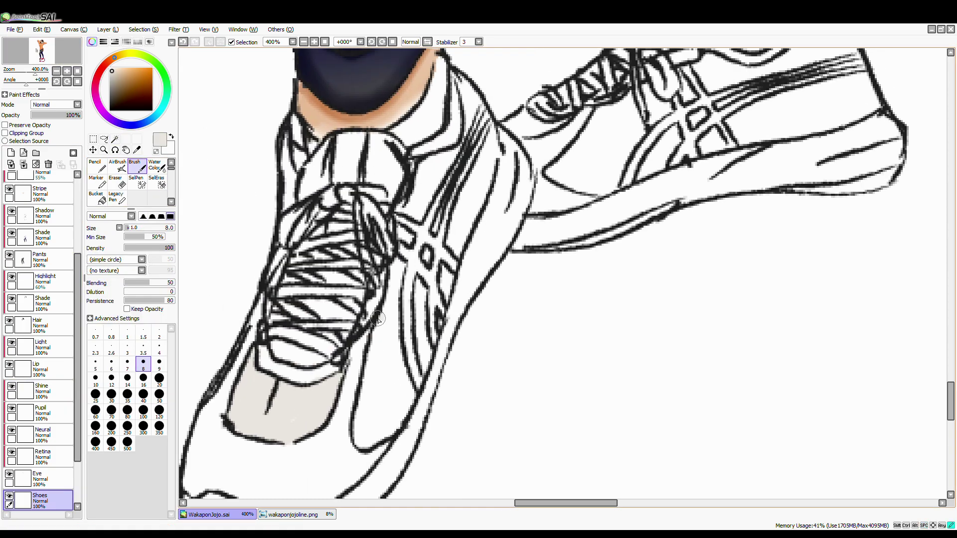
- Paint the front shoe's side panels around the crossed stripes light grey with the Brush, using size 8 and then 5
{"action": "left_click_drag", "start_coordinate": [384, 309], "coordinate": [358, 438]}
{"action": "mouse_move", "coordinate": [394, 389]}
{"action": "left_mouse_down"}
{"action": "mouse_move", "coordinate": [391, 326]}
{"action": "mouse_move", "coordinate": [370, 372]}
{"action": "left_mouse_up"}
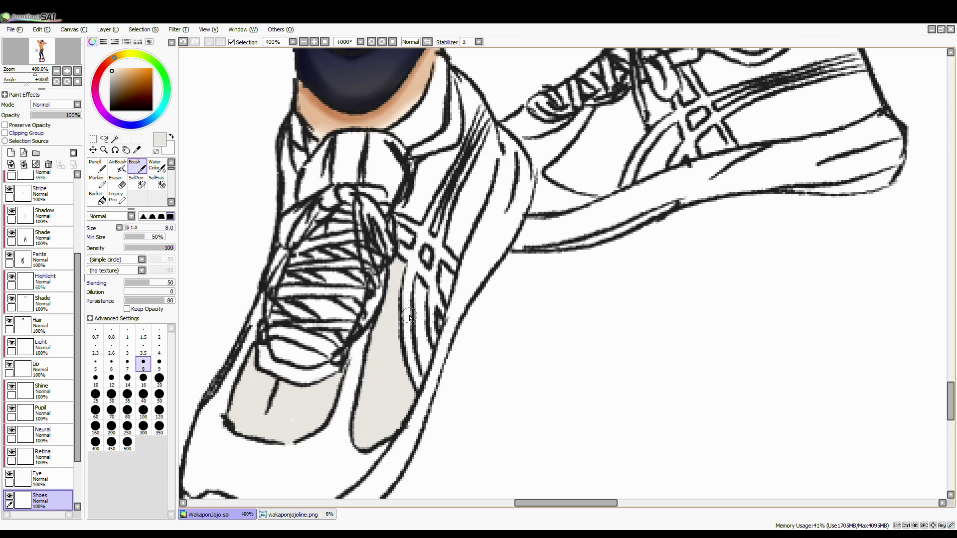
{"action": "left_click_drag", "start_coordinate": [410, 239], "coordinate": [435, 170]}
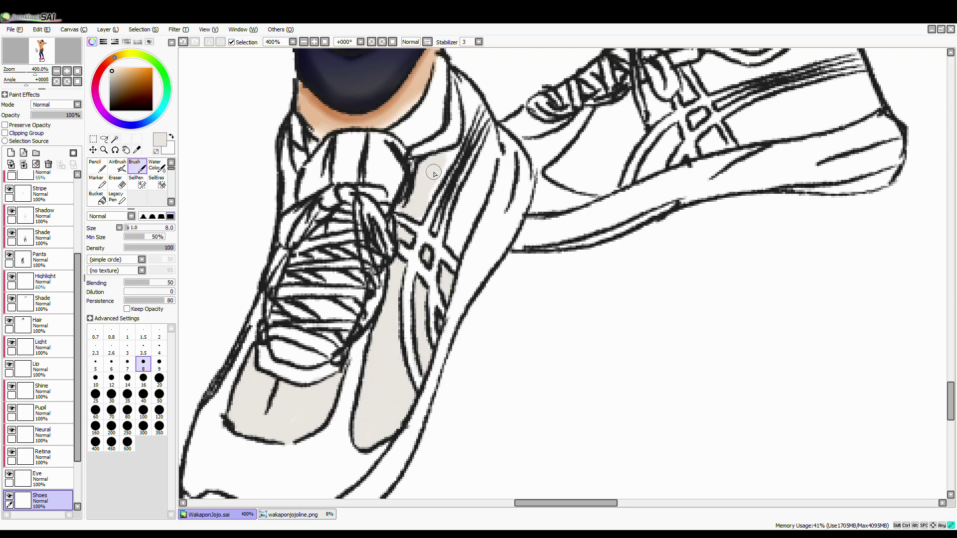
{"action": "mouse_move", "coordinate": [488, 249]}
{"action": "left_mouse_down"}
{"action": "mouse_move", "coordinate": [477, 176]}
{"action": "mouse_move", "coordinate": [459, 245]}
{"action": "left_mouse_up"}
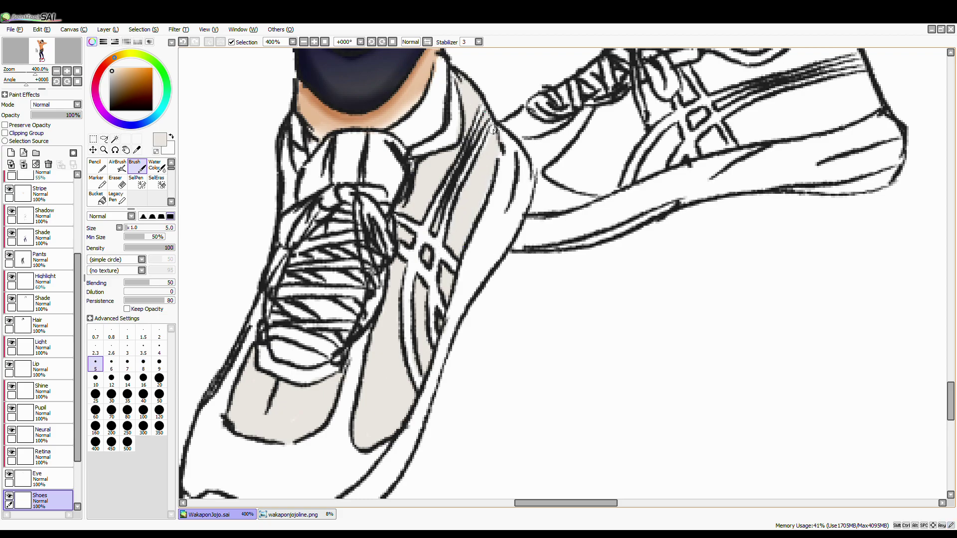
- Fill the front shoe's tongue sides and lace area with the same light grey, using the Brush up to size 16
{"action": "scroll", "coordinate": [289, 262], "scroll_direction": "up", "scroll_amount": 2}
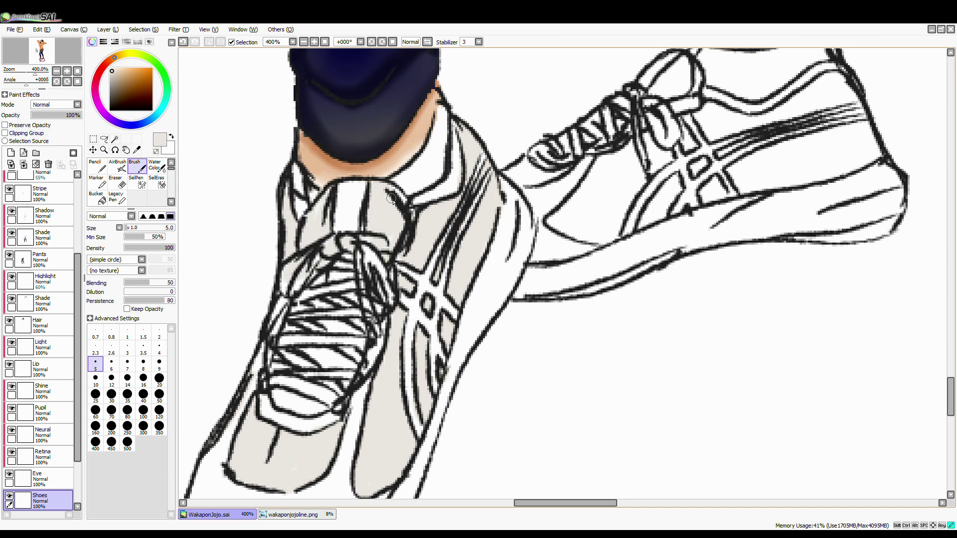
{"action": "scroll", "coordinate": [313, 253], "scroll_direction": "down", "scroll_amount": 2}
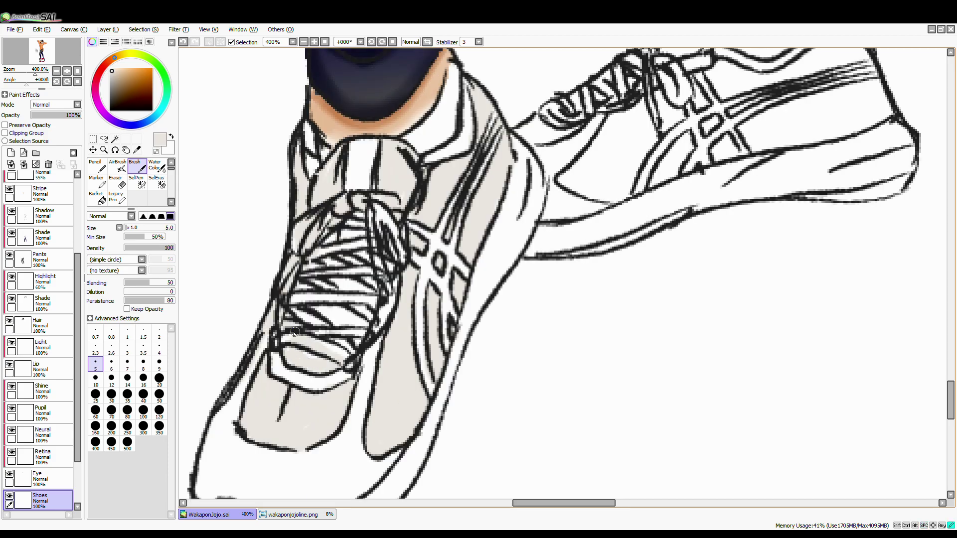
{"action": "key", "text": "bracketleft"}
{"action": "left_click_drag", "start_coordinate": [319, 354], "coordinate": [364, 284]}
{"action": "left_click_drag", "start_coordinate": [374, 329], "coordinate": [380, 223]}
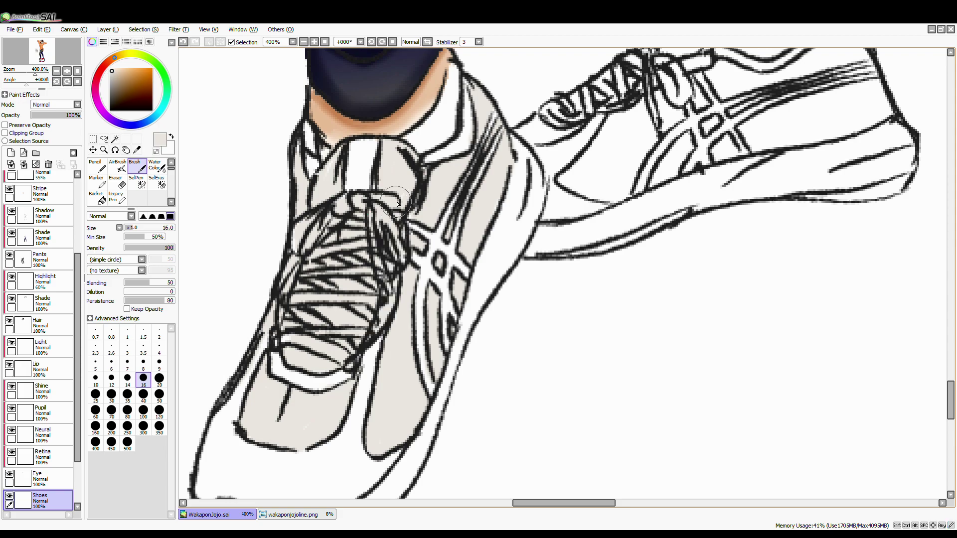
- Paint the back shoe's toe, tongue and upper side panels light grey with the Brush at size 5
{"action": "scroll", "coordinate": [264, 332], "scroll_direction": "up", "scroll_amount": 8}
{"action": "scroll", "coordinate": [283, 300], "scroll_direction": "right", "scroll_amount": 8}
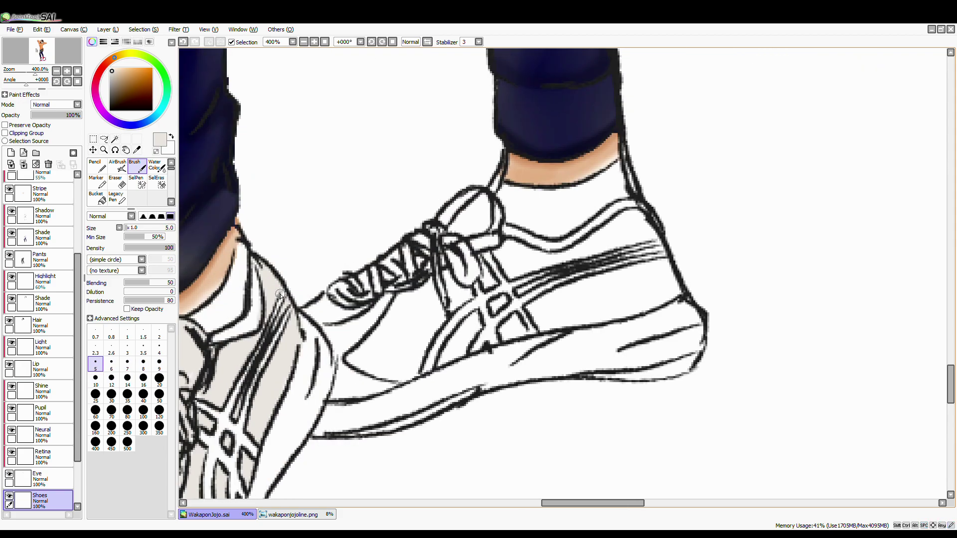
{"action": "left_click_drag", "start_coordinate": [349, 315], "coordinate": [462, 221]}
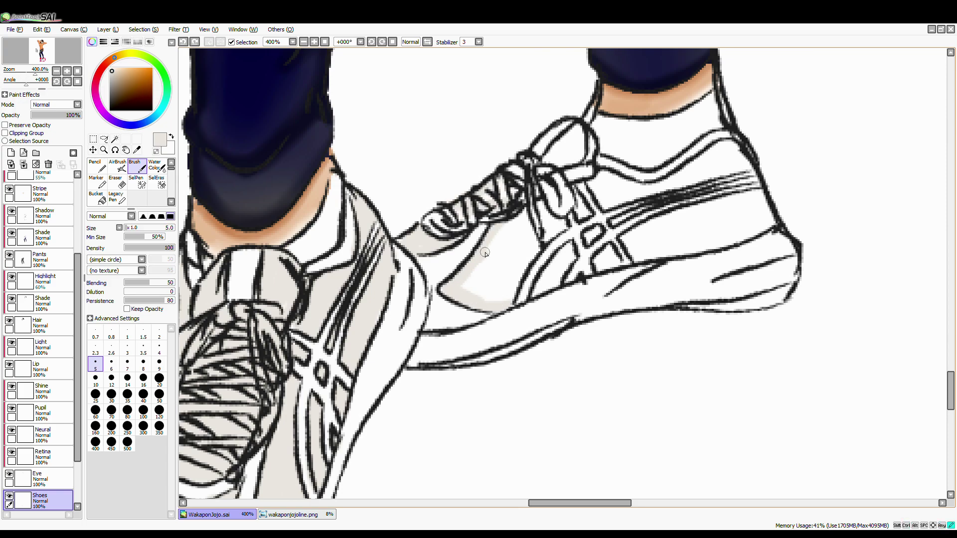
{"action": "mouse_move", "coordinate": [581, 168]}
{"action": "left_mouse_down"}
{"action": "mouse_move", "coordinate": [556, 173]}
{"action": "mouse_move", "coordinate": [536, 199]}
{"action": "left_mouse_up"}
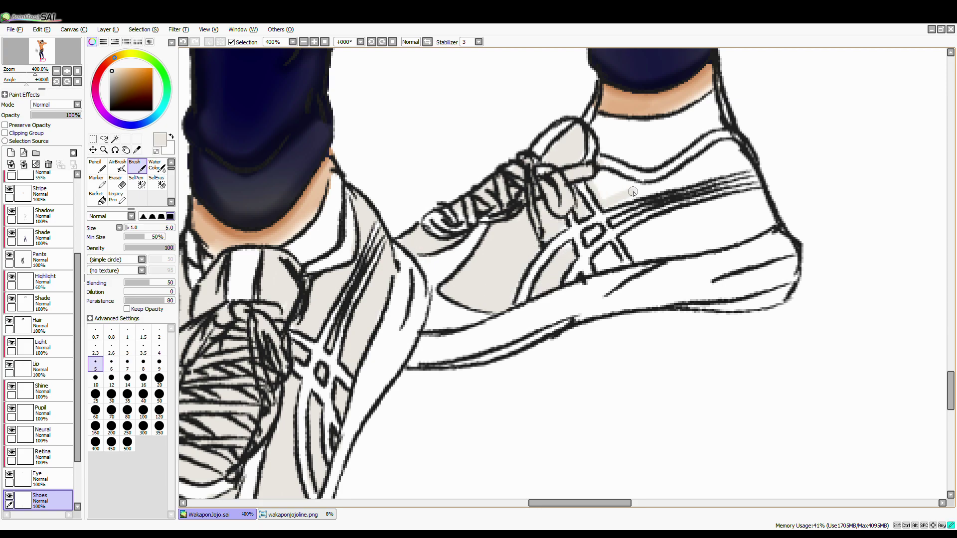
{"action": "left_click_drag", "start_coordinate": [626, 195], "coordinate": [746, 163]}
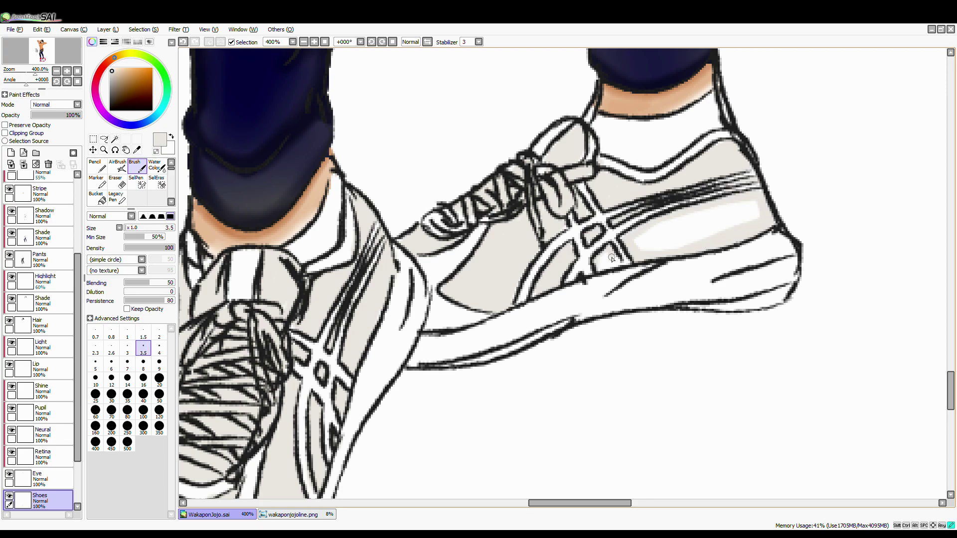
- Fill the back shoe's heel-side panel and the small gaps between its crossed stripes light grey with the Brush at size 3.5
{"action": "scroll", "coordinate": [617, 263], "scroll_direction": "up", "scroll_amount": 2}
{"action": "mouse_move", "coordinate": [545, 321]}
{"action": "left_mouse_down"}
{"action": "mouse_move", "coordinate": [606, 321]}
{"action": "mouse_move", "coordinate": [754, 220]}
{"action": "mouse_move", "coordinate": [664, 293]}
{"action": "mouse_move", "coordinate": [750, 231]}
{"action": "mouse_move", "coordinate": [590, 297]}
{"action": "mouse_move", "coordinate": [607, 258]}
{"action": "left_mouse_up"}
{"action": "key", "text": "bracketright"}
{"action": "key", "text": "bracketright"}
{"action": "key", "text": "bracketright"}
{"action": "key", "text": "bracketright"}
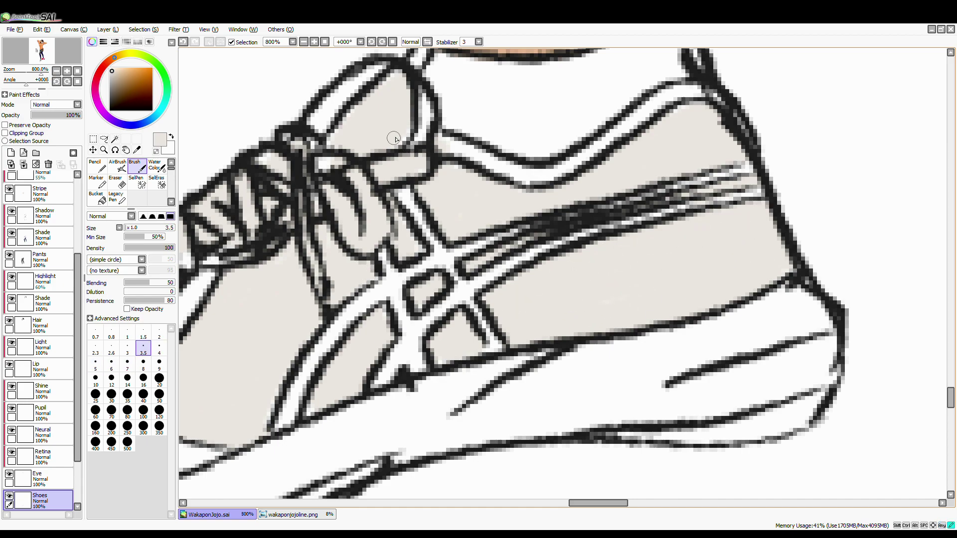
- Touch up the light grey around both shoes' laces with the Brush at size 3.5 and the Eraser at size 3
{"action": "scroll", "coordinate": [303, 163], "scroll_direction": "left", "scroll_amount": 5}
{"action": "scroll", "coordinate": [304, 163], "scroll_direction": "down", "scroll_amount": 2}
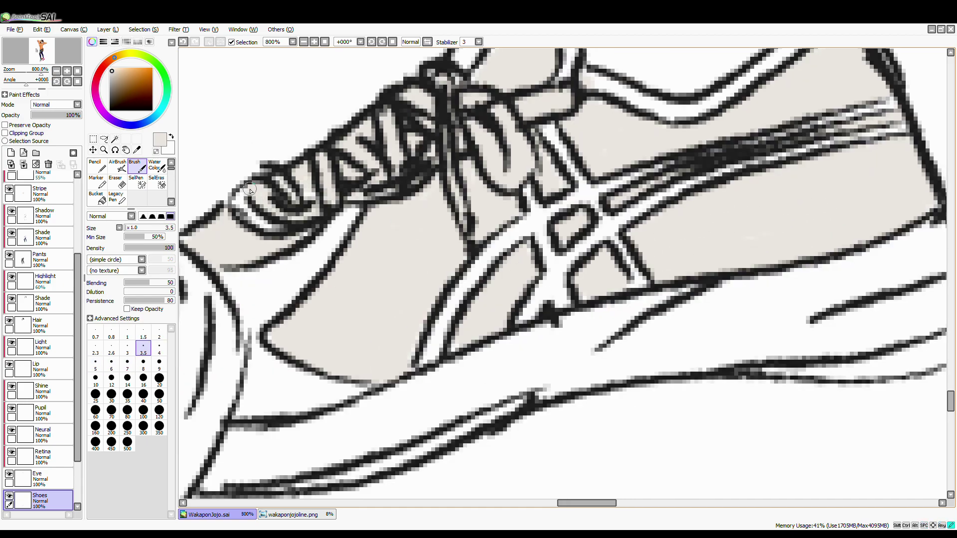
{"action": "scroll", "coordinate": [250, 195], "scroll_direction": "left", "scroll_amount": 5}
{"action": "scroll", "coordinate": [279, 262], "scroll_direction": "down", "scroll_amount": 2}
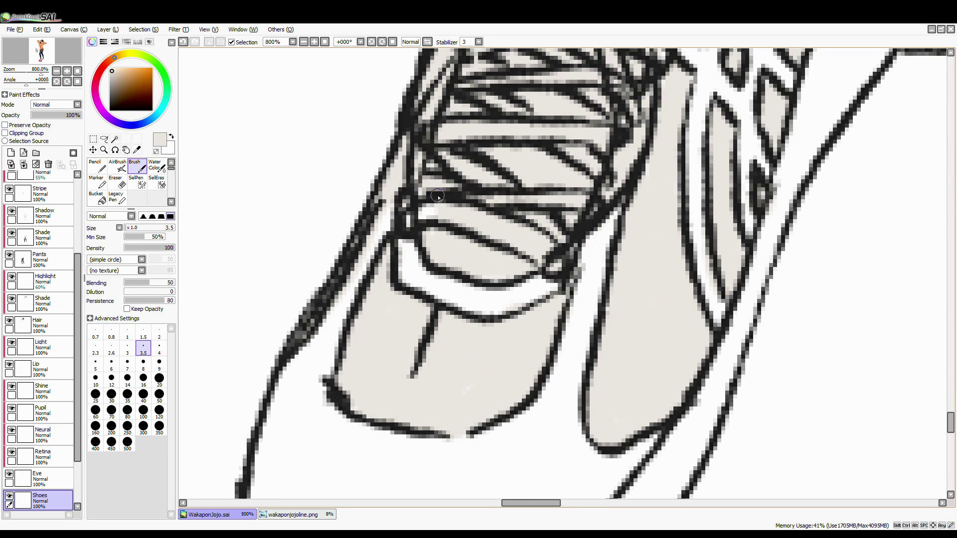
{"action": "key", "text": "e"}
{"action": "scroll", "coordinate": [390, 308], "scroll_direction": "down", "scroll_amount": 3}
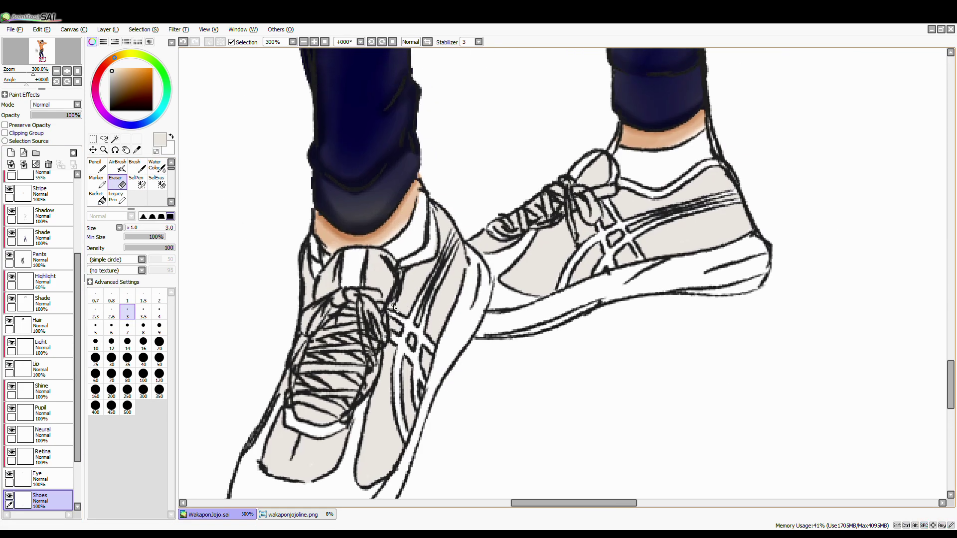
{"action": "scroll", "coordinate": [548, 255], "scroll_direction": "up", "scroll_amount": 2}
{"action": "key", "text": "b"}
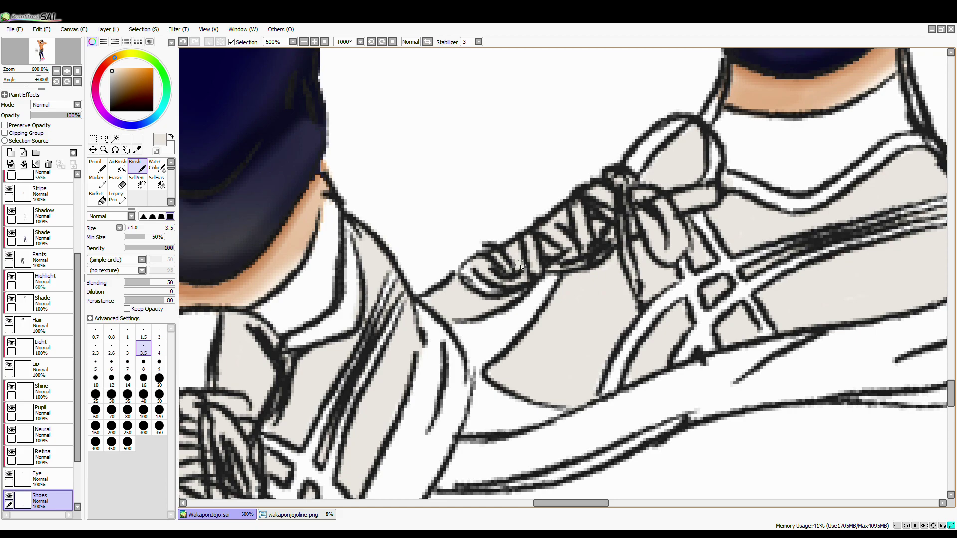
- Dab a light grey color swatch on the blank canvas beside the shoes with the Brush at size 80
{"action": "scroll", "coordinate": [659, 168], "scroll_direction": "down", "scroll_amount": 3}
{"action": "left_click", "coordinate": [127, 409]}
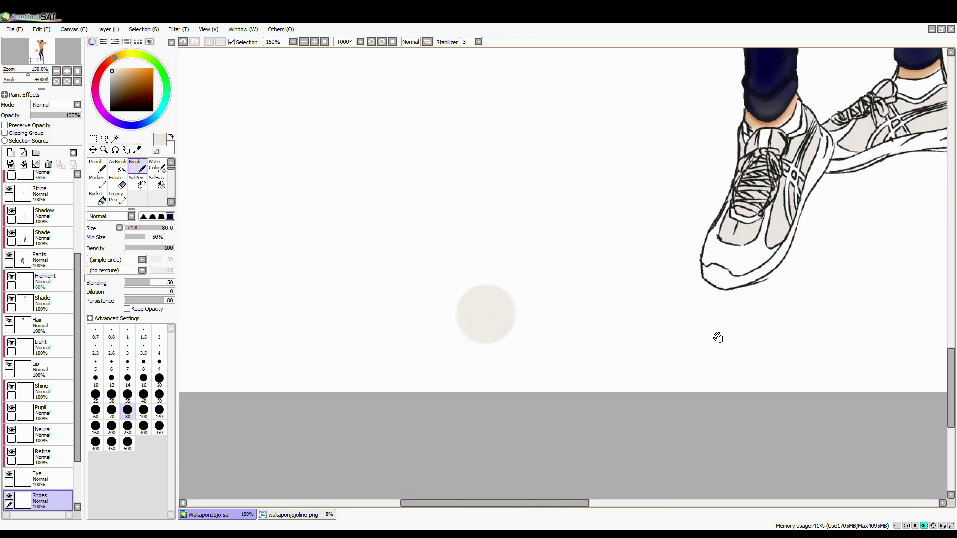
{"action": "scroll", "coordinate": [755, 331], "scroll_direction": "up", "scroll_amount": 2}
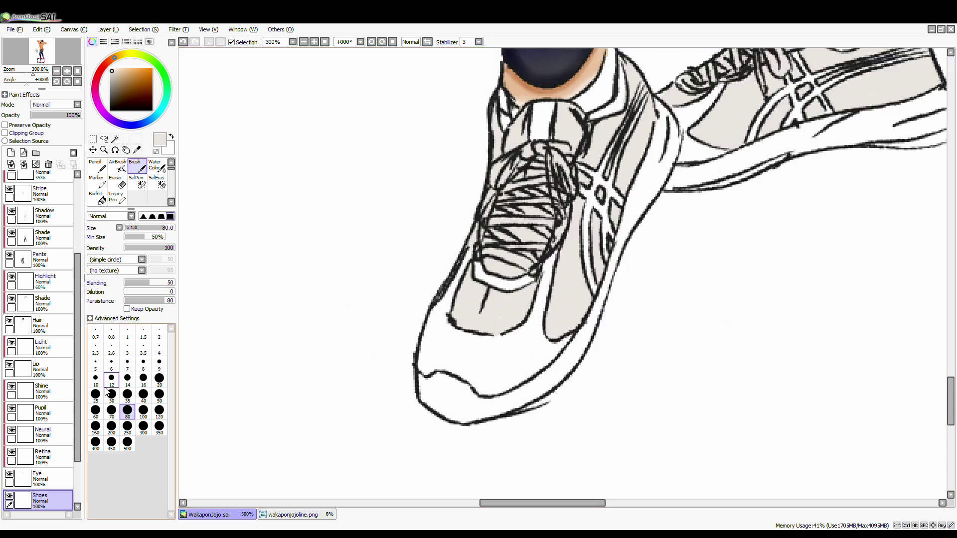
- Choose a near-black brown and paint the front shoe's toe cap and the edge above it with the Brush at size 8
{"action": "left_click", "coordinate": [116, 107]}
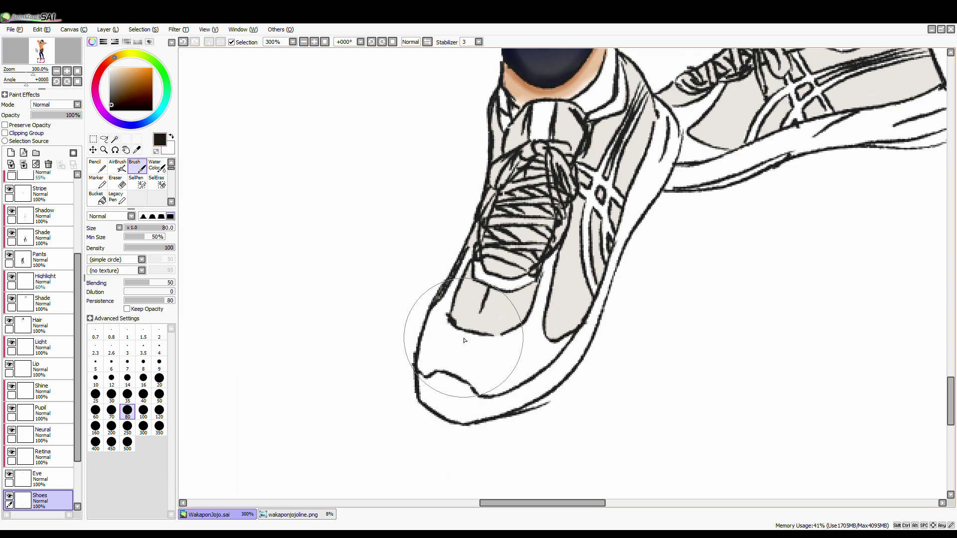
{"action": "left_click", "coordinate": [143, 364]}
{"action": "left_click_drag", "start_coordinate": [431, 322], "coordinate": [434, 365]}
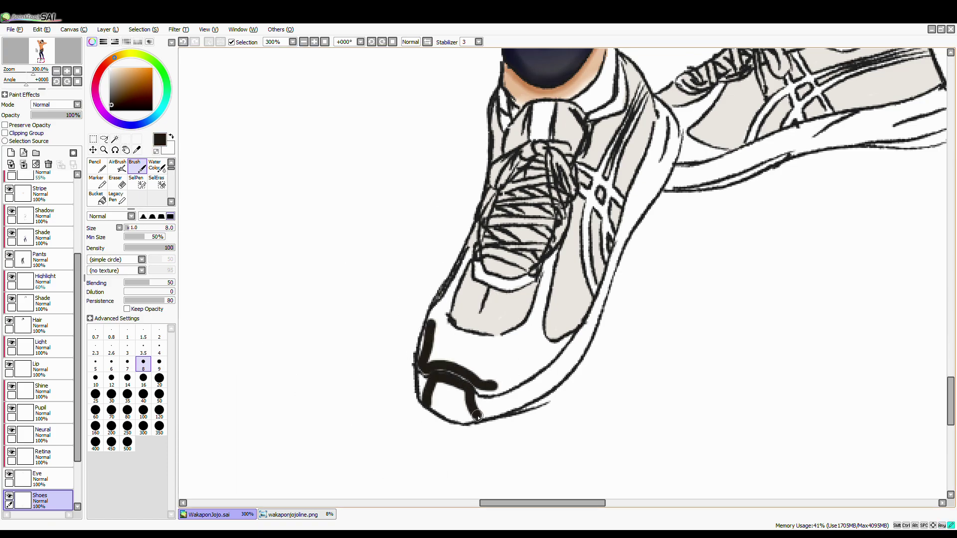
{"action": "scroll", "coordinate": [468, 416], "scroll_direction": "up", "scroll_amount": 2}
{"action": "left_click_drag", "start_coordinate": [379, 214], "coordinate": [528, 329]}
{"action": "left_click_drag", "start_coordinate": [384, 279], "coordinate": [523, 394]}
{"action": "left_click_drag", "start_coordinate": [399, 299], "coordinate": [427, 316]}
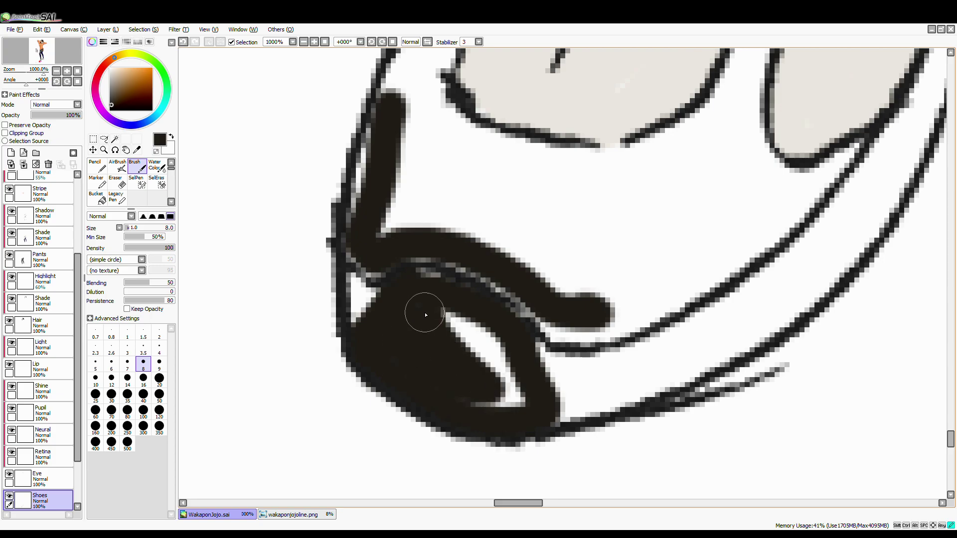
- Extend the dark band along the toe overlay's lower edge and paint the strip below the laces at brush size 2.6
{"action": "scroll", "coordinate": [427, 316], "scroll_direction": "down", "scroll_amount": 4}
{"action": "left_click", "coordinate": [195, 519]}
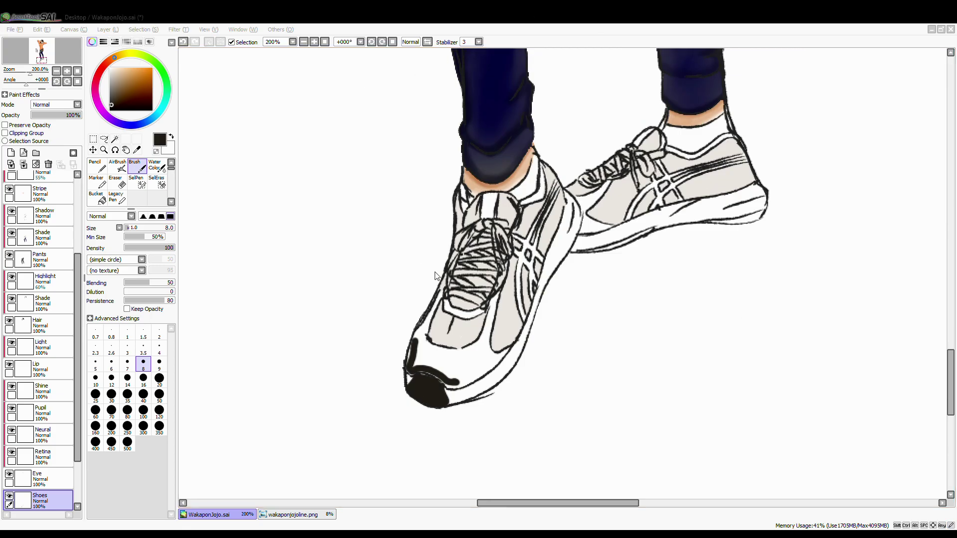
{"action": "scroll", "coordinate": [420, 389], "scroll_direction": "up", "scroll_amount": 3}
{"action": "left_click_drag", "start_coordinate": [479, 348], "coordinate": [415, 323]}
{"action": "left_click_drag", "start_coordinate": [535, 365], "coordinate": [663, 272]}
{"action": "scroll", "coordinate": [599, 212], "scroll_direction": "up", "scroll_amount": 2}
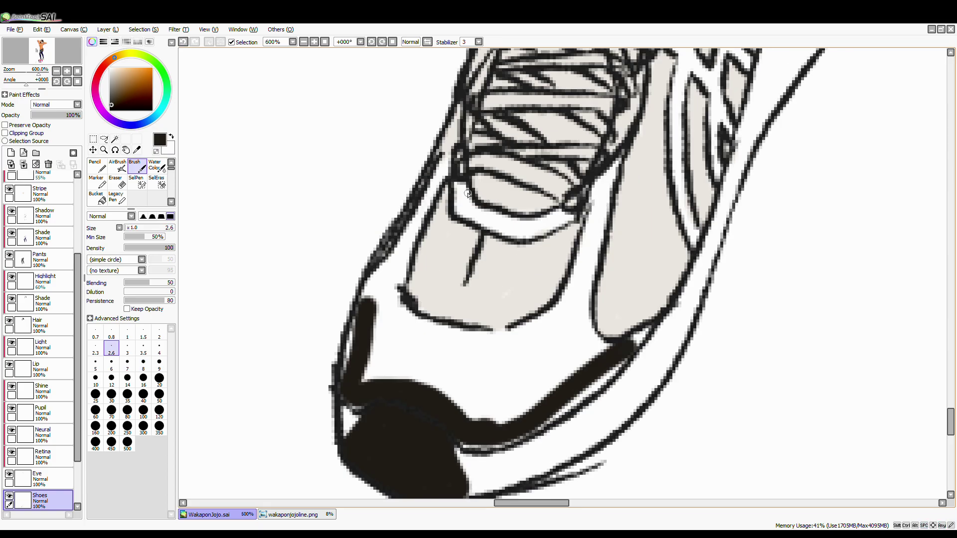
{"action": "mouse_move", "coordinate": [464, 192]}
{"action": "left_mouse_down"}
{"action": "mouse_move", "coordinate": [553, 220]}
{"action": "mouse_move", "coordinate": [468, 209]}
{"action": "mouse_move", "coordinate": [558, 220]}
{"action": "left_mouse_up"}
- Block in the middle of the front shoe's toe overlay and its outer edge up to the laces with the dark color
{"action": "key", "text": "bracketright"}
{"action": "key", "text": "bracketright"}
{"action": "key", "text": "bracketright"}
{"action": "mouse_move", "coordinate": [389, 349]}
{"action": "left_mouse_down"}
{"action": "mouse_move", "coordinate": [405, 341]}
{"action": "mouse_move", "coordinate": [386, 374]}
{"action": "mouse_move", "coordinate": [544, 339]}
{"action": "left_mouse_up"}
{"action": "key", "text": "bracketleft"}
{"action": "key", "text": "bracketleft"}
{"action": "key", "text": "bracketleft"}
{"action": "key", "text": "bracketleft"}
{"action": "mouse_move", "coordinate": [369, 365]}
{"action": "left_mouse_down"}
{"action": "mouse_move", "coordinate": [384, 249]}
{"action": "mouse_move", "coordinate": [451, 155]}
{"action": "left_mouse_up"}
{"action": "mouse_move", "coordinate": [384, 274]}
{"action": "left_mouse_down"}
{"action": "mouse_move", "coordinate": [449, 155]}
{"action": "mouse_move", "coordinate": [431, 199]}
{"action": "left_mouse_up"}
{"action": "scroll", "coordinate": [128, 187], "scroll_direction": "down", "scroll_amount": 2}
{"action": "scroll", "coordinate": [128, 187], "scroll_direction": "up", "scroll_amount": 2}
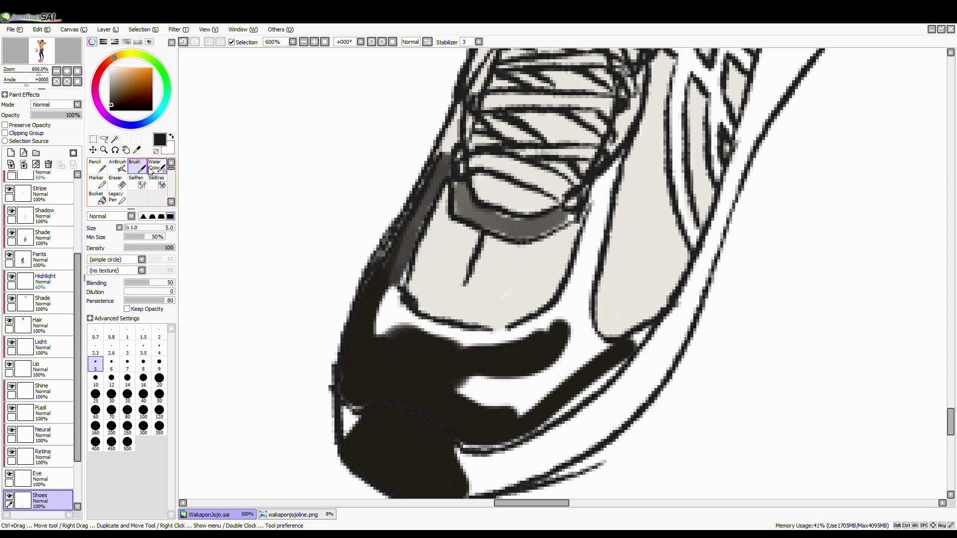
- Fill the remaining white areas of the front shoe's toe overlay with the dark color using the Brush at size 6
{"action": "left_click", "coordinate": [111, 364]}
{"action": "left_click_drag", "start_coordinate": [374, 339], "coordinate": [406, 235]}
{"action": "mouse_move", "coordinate": [379, 299]}
{"action": "left_mouse_down"}
{"action": "mouse_move", "coordinate": [403, 343]}
{"action": "mouse_move", "coordinate": [414, 215]}
{"action": "left_mouse_up"}
{"action": "mouse_move", "coordinate": [438, 339]}
{"action": "left_mouse_down"}
{"action": "mouse_move", "coordinate": [563, 319]}
{"action": "mouse_move", "coordinate": [618, 159]}
{"action": "mouse_move", "coordinate": [589, 341]}
{"action": "mouse_move", "coordinate": [478, 433]}
{"action": "mouse_move", "coordinate": [618, 354]}
{"action": "mouse_move", "coordinate": [578, 319]}
{"action": "mouse_move", "coordinate": [568, 333]}
{"action": "mouse_move", "coordinate": [450, 340]}
{"action": "mouse_move", "coordinate": [583, 259]}
{"action": "mouse_move", "coordinate": [603, 349]}
{"action": "left_mouse_up"}
{"action": "scroll", "coordinate": [661, 385], "scroll_direction": "down", "scroll_amount": 10}
{"action": "scroll", "coordinate": [660, 385], "scroll_direction": "up", "scroll_amount": 5}
- Even out the dark toe overlay and the strip below the laces with the AirBrush at density 100, sizes 6 and 5
{"action": "key", "text": "a"}
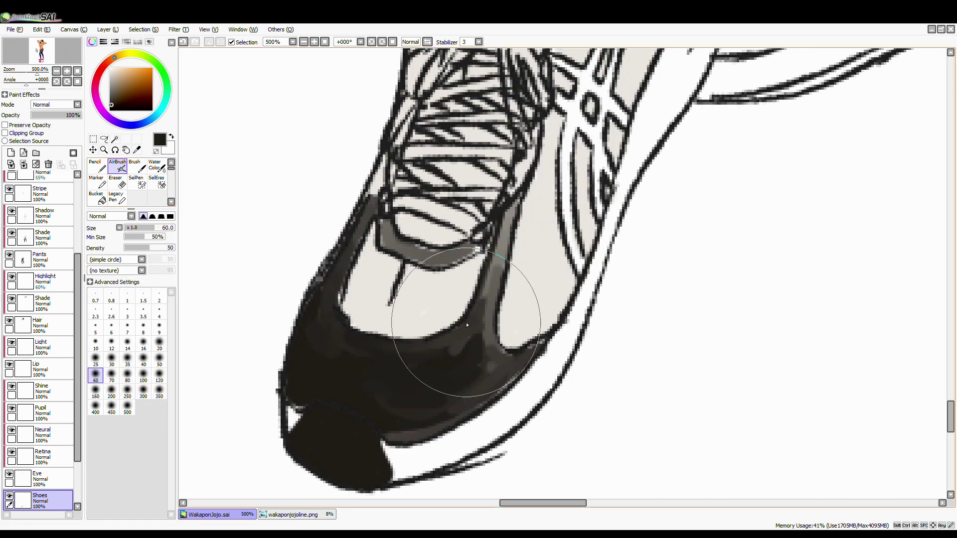
{"action": "mouse_move", "coordinate": [499, 224]}
{"action": "left_mouse_down"}
{"action": "mouse_move", "coordinate": [484, 318]}
{"action": "mouse_move", "coordinate": [448, 424]}
{"action": "mouse_move", "coordinate": [414, 408]}
{"action": "left_mouse_up"}
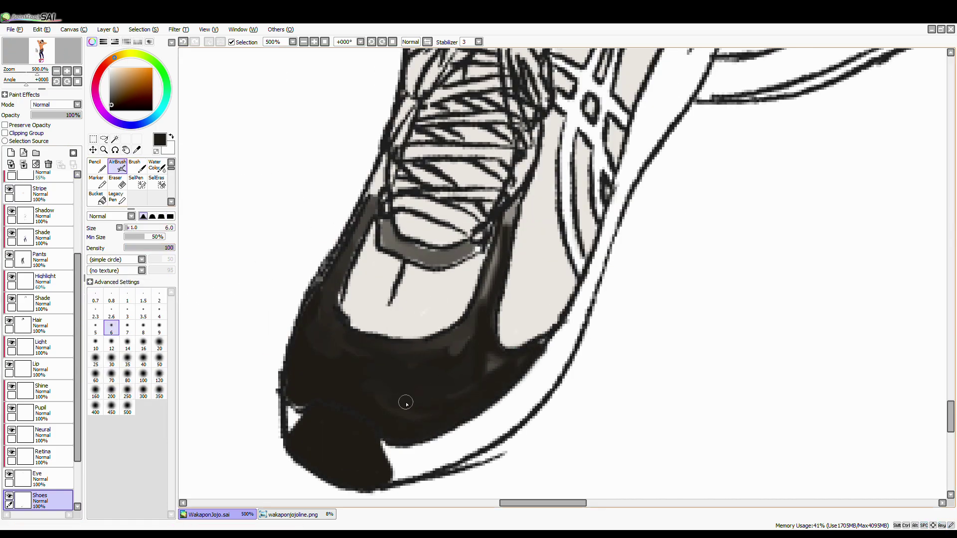
{"action": "key", "text": "bracketleft"}
{"action": "key", "text": "bracketleft"}
{"action": "key", "text": "bracketleft"}
{"action": "left_click_drag", "start_coordinate": [471, 373], "coordinate": [445, 350]}
{"action": "key", "text": "bracketleft"}
{"action": "key", "text": "bracketleft"}
{"action": "key", "text": "bracketleft"}
{"action": "left_click_drag", "start_coordinate": [307, 315], "coordinate": [373, 206]}
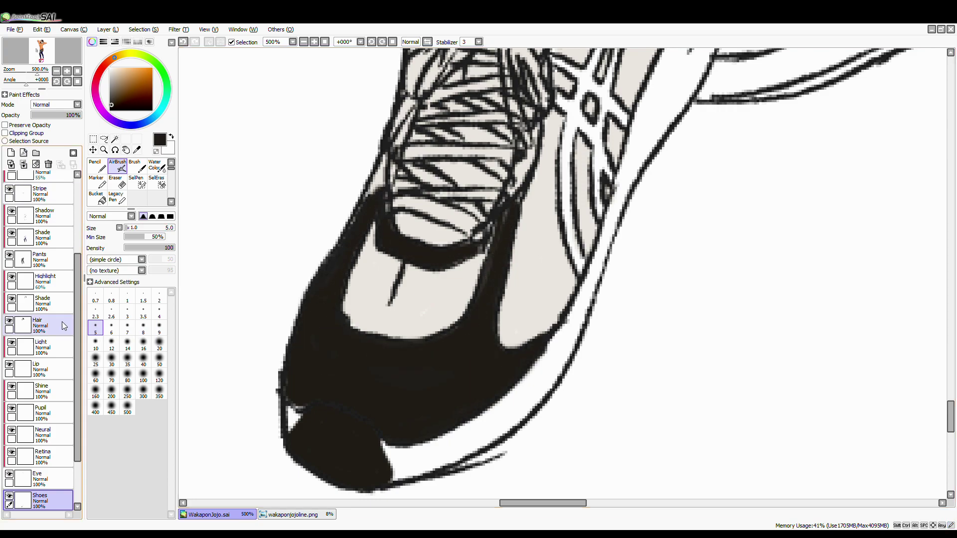
- Paint the front shoe's inner collar band and the strip down the middle of its tongue with the dark color
{"action": "scroll", "coordinate": [478, 344], "scroll_direction": "up", "scroll_amount": 10}
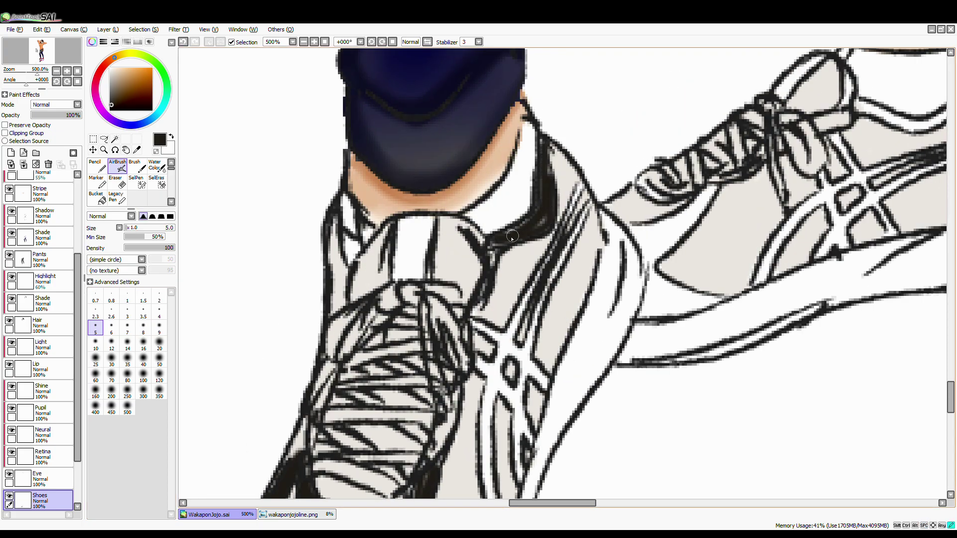
{"action": "key", "text": "ctrl+z"}
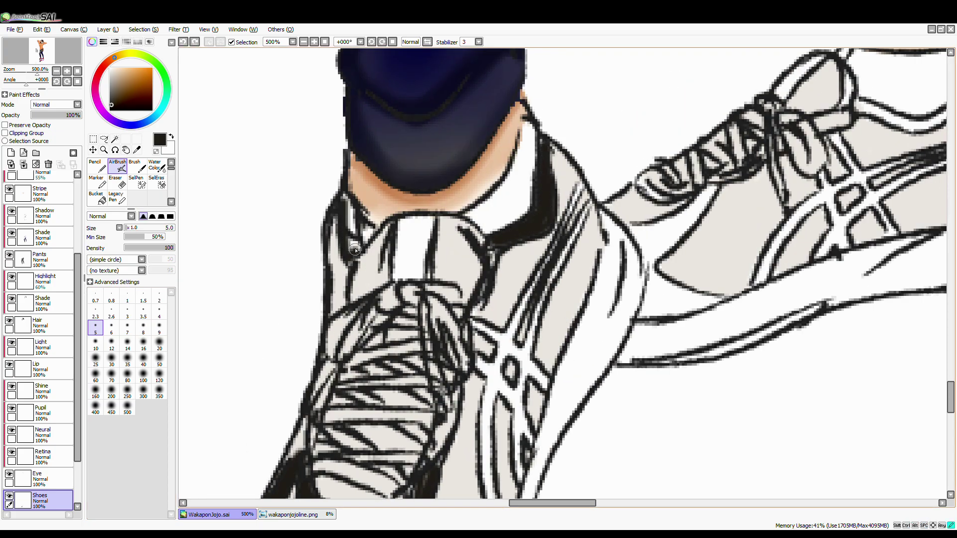
{"action": "mouse_move", "coordinate": [407, 218]}
{"action": "left_mouse_down"}
{"action": "mouse_move", "coordinate": [408, 262]}
{"action": "mouse_move", "coordinate": [410, 223]}
{"action": "left_mouse_up"}
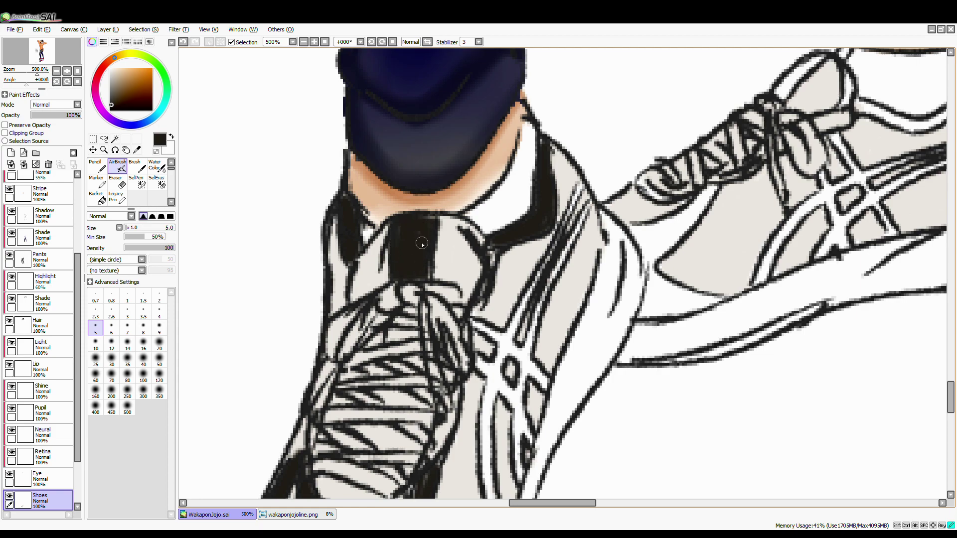
{"action": "scroll", "coordinate": [361, 238], "scroll_direction": "down", "scroll_amount": 8}
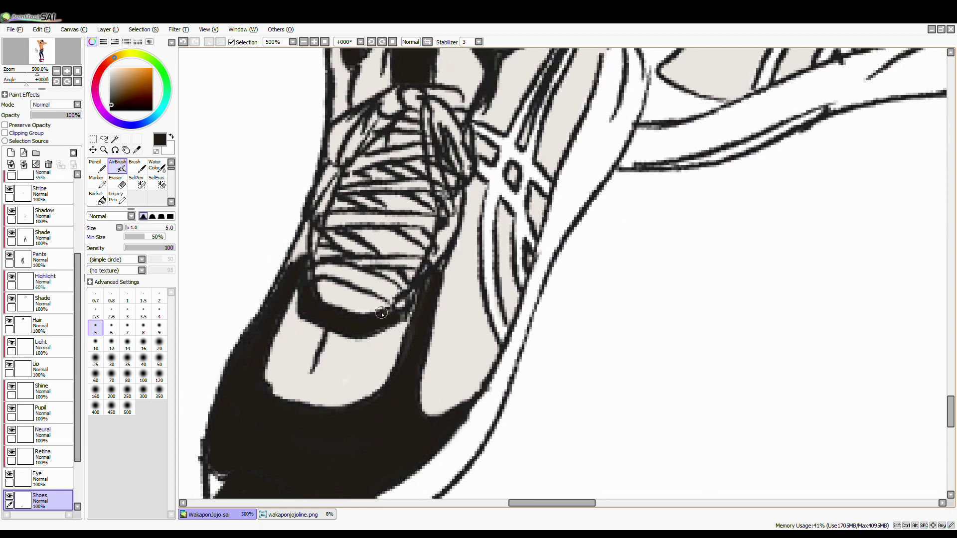
{"action": "scroll", "coordinate": [348, 376], "scroll_direction": "down", "scroll_amount": 3}
{"action": "scroll", "coordinate": [636, 172], "scroll_direction": "up", "scroll_amount": 3}
- Paint the curved side stripes of the front shoe dark with the AirBrush at size 3
{"action": "left_click_drag", "start_coordinate": [397, 251], "coordinate": [403, 355]}
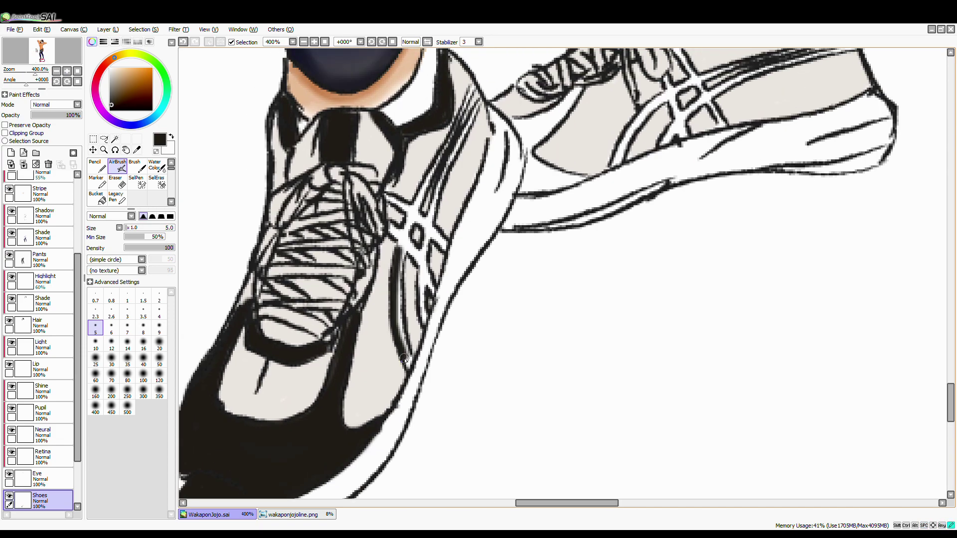
{"action": "scroll", "coordinate": [409, 361], "scroll_direction": "up", "scroll_amount": 3}
{"action": "scroll", "coordinate": [423, 257], "scroll_direction": "down", "scroll_amount": 3}
{"action": "scroll", "coordinate": [408, 319], "scroll_direction": "up", "scroll_amount": 5}
{"action": "key", "text": "bracketleft"}
{"action": "key", "text": "bracketleft"}
{"action": "key", "text": "bracketleft"}
{"action": "left_click_drag", "start_coordinate": [439, 270], "coordinate": [386, 416]}
{"action": "mouse_move", "coordinate": [384, 468]}
{"action": "left_mouse_down"}
{"action": "mouse_move", "coordinate": [389, 414]}
{"action": "mouse_move", "coordinate": [344, 306]}
{"action": "left_mouse_up"}
{"action": "left_click_drag", "start_coordinate": [468, 209], "coordinate": [418, 399]}
- Darken the upper part of the front shoe's side stripes, from the crossing point up toward the heel
{"action": "scroll", "coordinate": [429, 299], "scroll_direction": "up", "scroll_amount": 4}
{"action": "left_click_drag", "start_coordinate": [464, 239], "coordinate": [399, 349]}
{"action": "left_click_drag", "start_coordinate": [513, 119], "coordinate": [491, 241]}
{"action": "scroll", "coordinate": [491, 241], "scroll_direction": "down", "scroll_amount": 3}
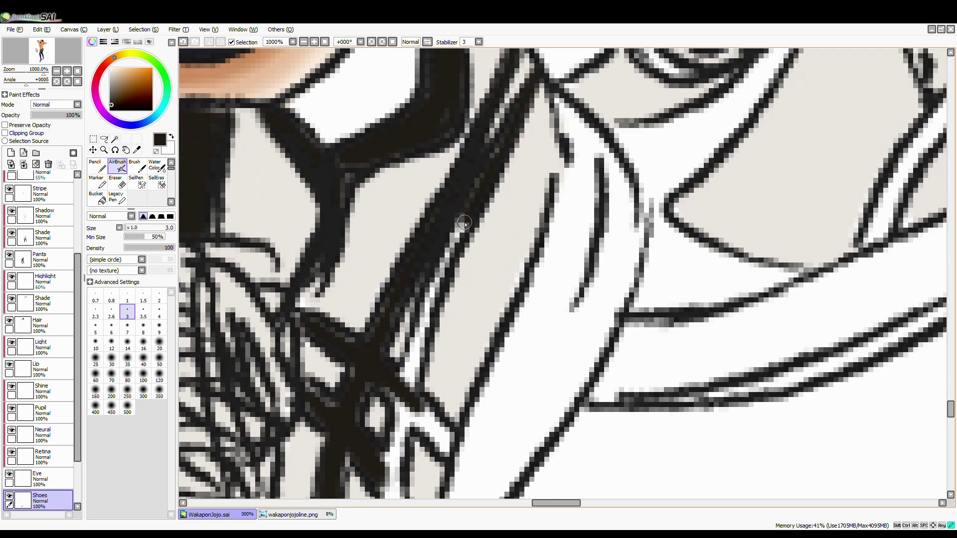
{"action": "left_click_drag", "start_coordinate": [478, 159], "coordinate": [409, 394]}
- Fill the crossing bars and the remaining light gaps in the front shoe's side stripes with the dark color
{"action": "scroll", "coordinate": [428, 299], "scroll_direction": "down", "scroll_amount": 3}
{"action": "mouse_move", "coordinate": [454, 194]}
{"action": "left_mouse_down"}
{"action": "mouse_move", "coordinate": [423, 201]}
{"action": "mouse_move", "coordinate": [409, 438]}
{"action": "left_mouse_up"}
{"action": "left_click_drag", "start_coordinate": [424, 279], "coordinate": [437, 350]}
{"action": "left_click_drag", "start_coordinate": [471, 246], "coordinate": [443, 204]}
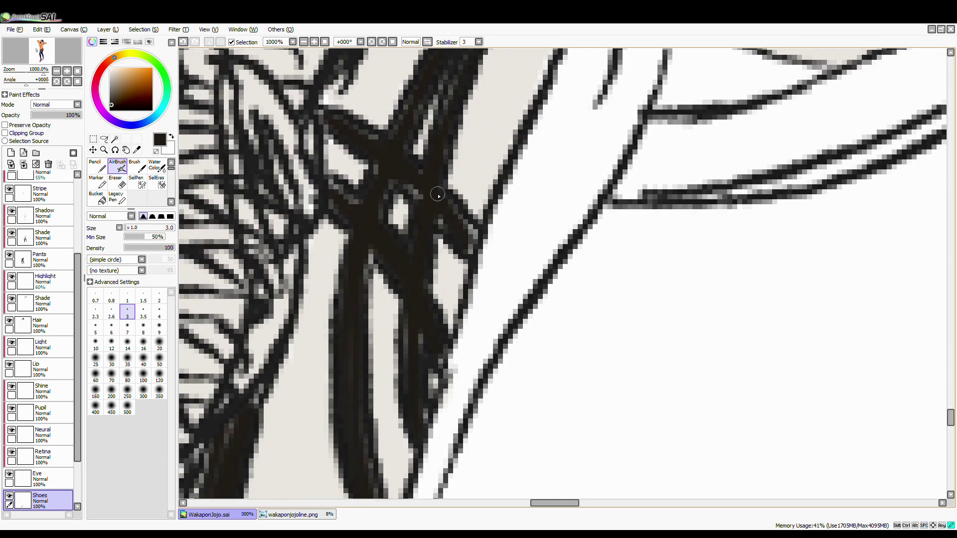
{"action": "scroll", "coordinate": [284, 387], "scroll_direction": "down", "scroll_amount": 5}
{"action": "scroll", "coordinate": [367, 435], "scroll_direction": "up", "scroll_amount": 4}
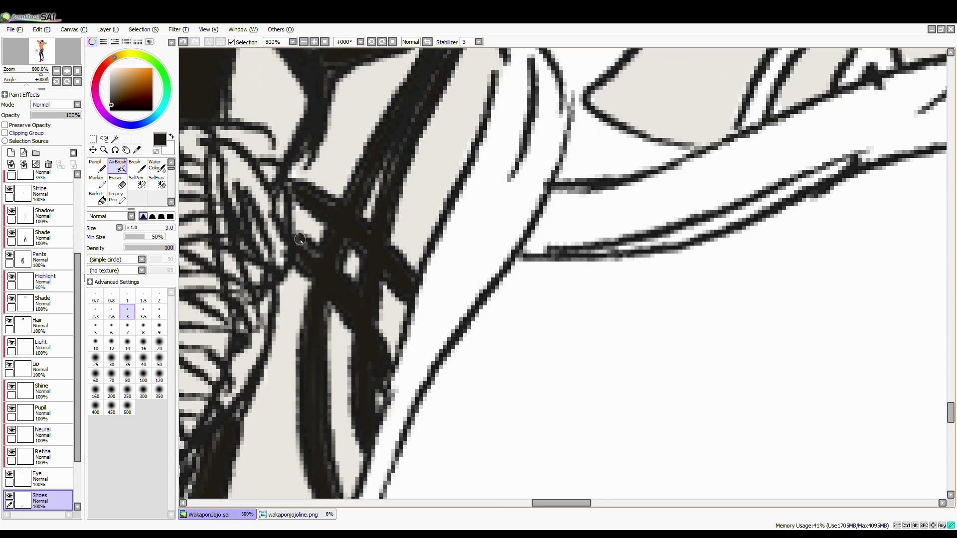
- Paint the collar band and the tongue edge of the back shoe with the dark color
{"action": "scroll", "coordinate": [346, 444], "scroll_direction": "down", "scroll_amount": 5}
{"action": "scroll", "coordinate": [647, 352], "scroll_direction": "up", "scroll_amount": 5}
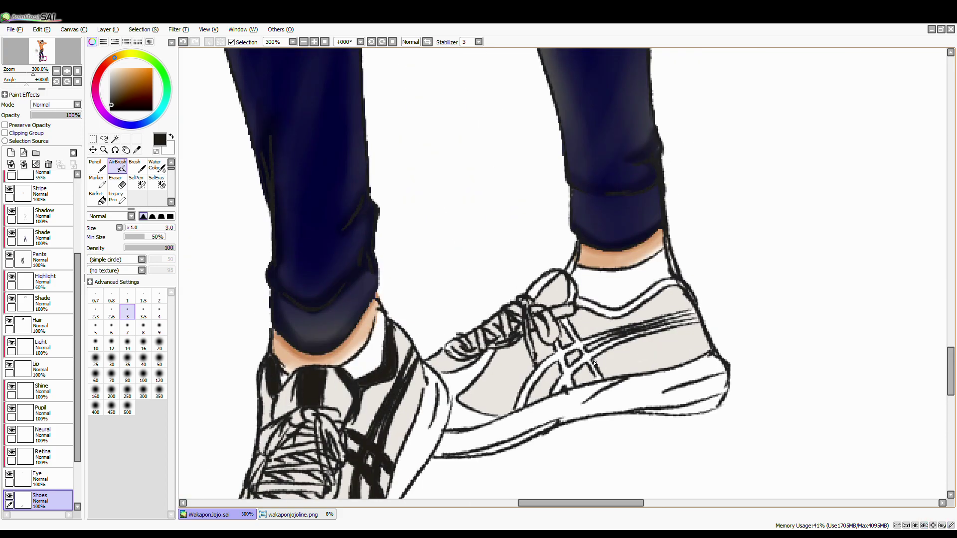
{"action": "mouse_move", "coordinate": [330, 292]}
{"action": "left_mouse_down"}
{"action": "mouse_move", "coordinate": [406, 321]}
{"action": "mouse_move", "coordinate": [471, 326]}
{"action": "mouse_move", "coordinate": [531, 269]}
{"action": "mouse_move", "coordinate": [613, 237]}
{"action": "left_mouse_up"}
{"action": "mouse_move", "coordinate": [482, 321]}
{"action": "left_mouse_down"}
{"action": "mouse_move", "coordinate": [584, 255]}
{"action": "mouse_move", "coordinate": [399, 204]}
{"action": "left_mouse_up"}
{"action": "left_click_drag", "start_coordinate": [443, 180], "coordinate": [477, 255]}
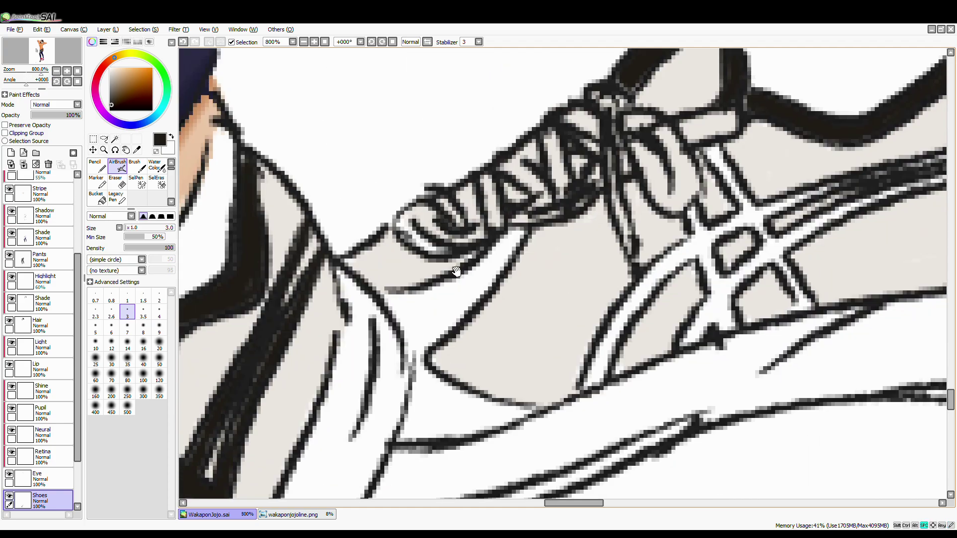
- Fill the back shoe's toe overlay below the laces with the dark color using the AirBrush at size 5
{"action": "mouse_move", "coordinate": [401, 230]}
{"action": "left_mouse_down"}
{"action": "mouse_move", "coordinate": [403, 295]}
{"action": "mouse_move", "coordinate": [423, 369]}
{"action": "mouse_move", "coordinate": [405, 432]}
{"action": "mouse_move", "coordinate": [523, 411]}
{"action": "mouse_move", "coordinate": [430, 378]}
{"action": "mouse_move", "coordinate": [486, 428]}
{"action": "mouse_move", "coordinate": [417, 421]}
{"action": "mouse_move", "coordinate": [420, 373]}
{"action": "mouse_move", "coordinate": [499, 419]}
{"action": "mouse_move", "coordinate": [414, 328]}
{"action": "mouse_move", "coordinate": [415, 352]}
{"action": "mouse_move", "coordinate": [516, 252]}
{"action": "mouse_move", "coordinate": [422, 327]}
{"action": "left_mouse_up"}
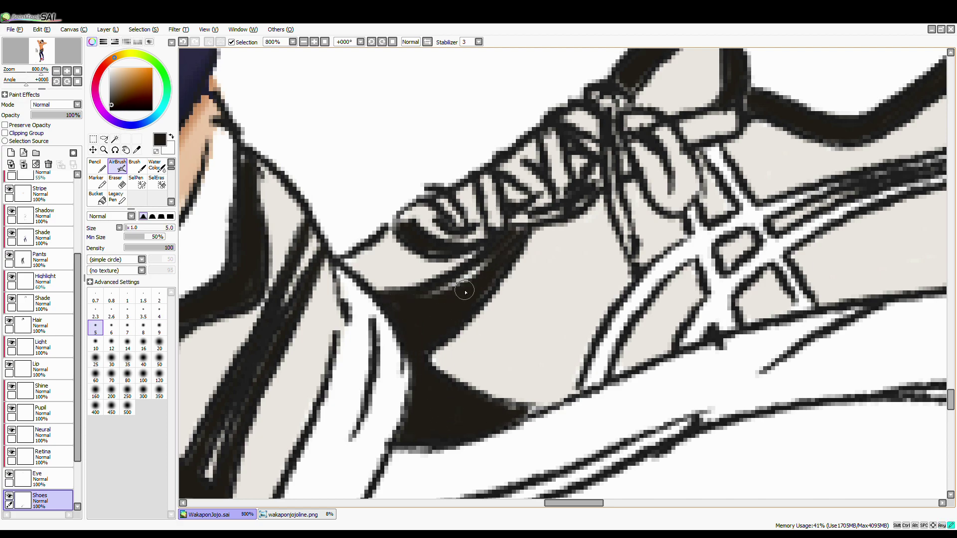
{"action": "scroll", "coordinate": [471, 267], "scroll_direction": "down", "scroll_amount": 3}
{"action": "scroll", "coordinate": [607, 388], "scroll_direction": "up", "scroll_amount": 3}
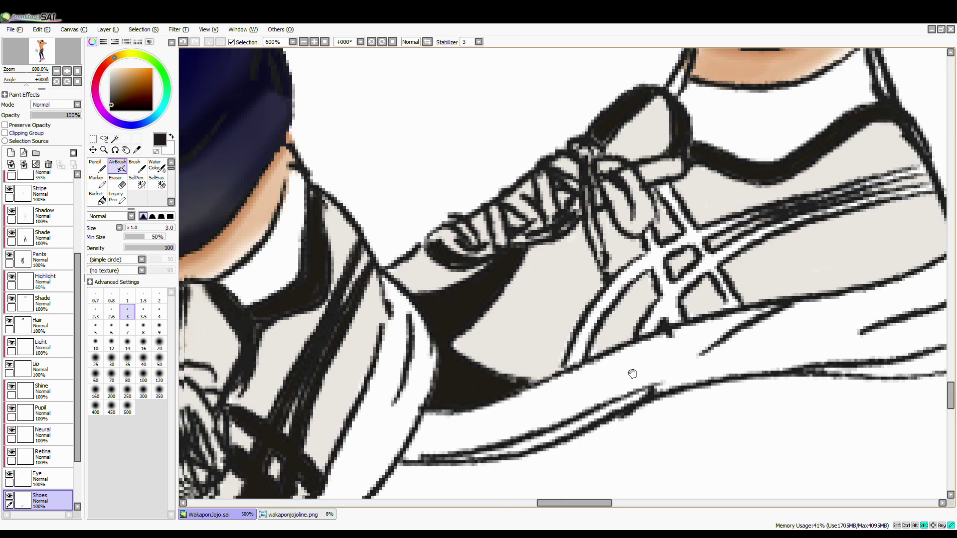
- Paint the back shoe's long curved side stripes and the bar crossing them dark with the AirBrush at size 3
{"action": "mouse_move", "coordinate": [444, 297]}
{"action": "left_mouse_down"}
{"action": "mouse_move", "coordinate": [547, 259]}
{"action": "mouse_move", "coordinate": [695, 222]}
{"action": "left_mouse_up"}
{"action": "key", "text": "ctrl+z"}
{"action": "left_click_drag", "start_coordinate": [578, 259], "coordinate": [692, 224]}
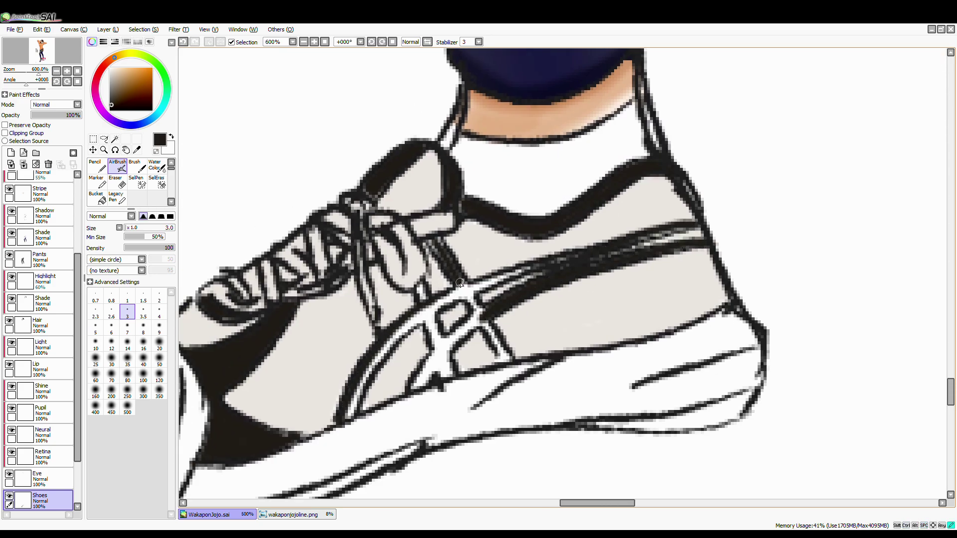
{"action": "left_click_drag", "start_coordinate": [497, 347], "coordinate": [454, 283]}
{"action": "mouse_move", "coordinate": [453, 283]}
{"action": "left_mouse_down"}
{"action": "mouse_move", "coordinate": [635, 81]}
{"action": "mouse_move", "coordinate": [570, 251]}
{"action": "left_mouse_up"}
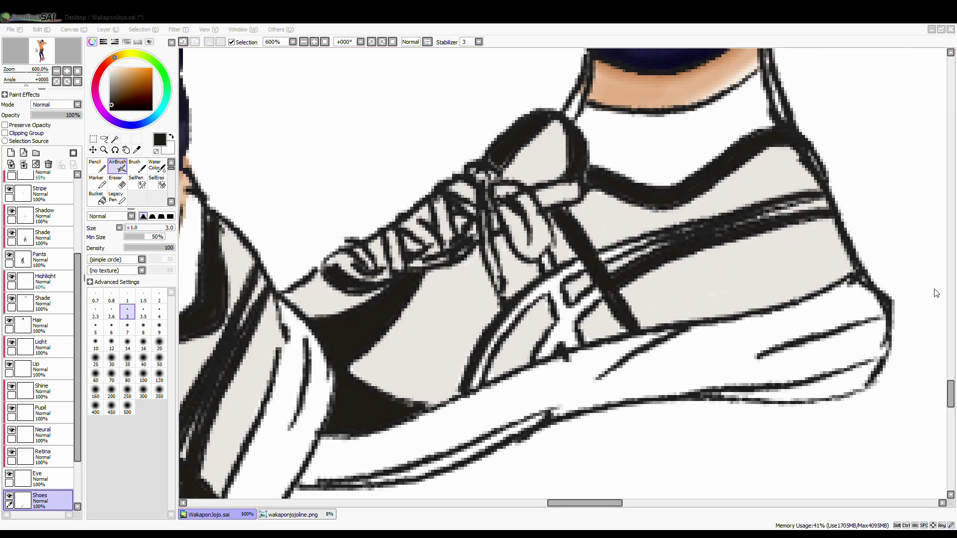
{"action": "scroll", "coordinate": [579, 423], "scroll_direction": "down", "scroll_amount": 2}
{"action": "scroll", "coordinate": [546, 316], "scroll_direction": "up", "scroll_amount": 2}
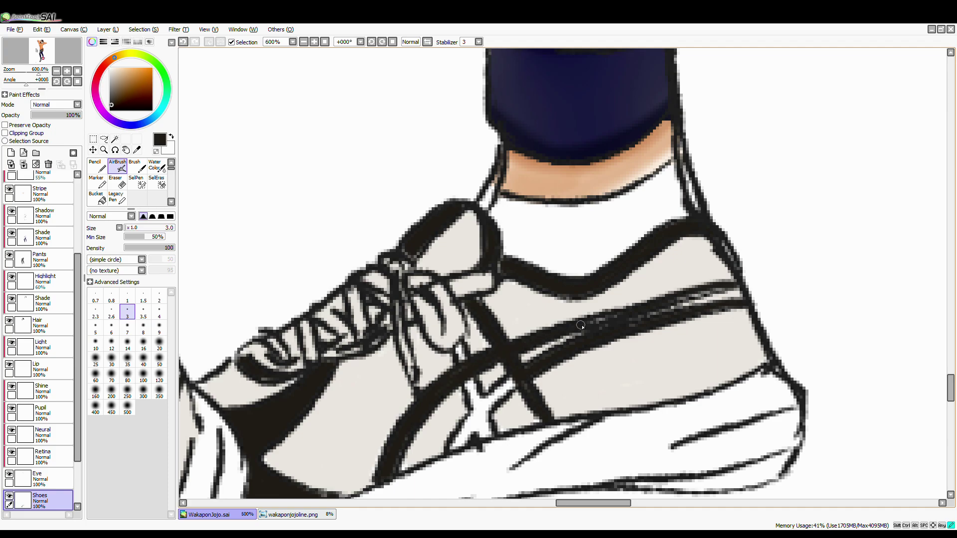
- Paint the second crossing bar and the short lower stripe on the back shoe's side with the dark color
{"action": "left_click_drag", "start_coordinate": [516, 379], "coordinate": [455, 448]}
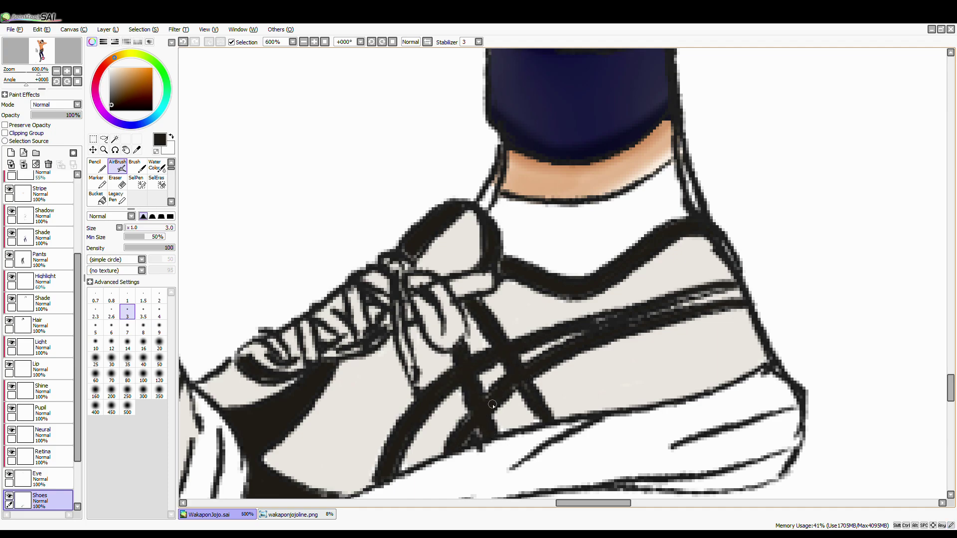
{"action": "scroll", "coordinate": [513, 391], "scroll_direction": "down", "scroll_amount": 2}
{"action": "scroll", "coordinate": [578, 338], "scroll_direction": "up", "scroll_amount": 2}
{"action": "scroll", "coordinate": [702, 307], "scroll_direction": "down", "scroll_amount": 2}
{"action": "scroll", "coordinate": [573, 343], "scroll_direction": "up", "scroll_amount": 2}
- Paint the outsole strip along the underside of the back shoe with the dark color
{"action": "mouse_move", "coordinate": [573, 343]}
{"action": "left_mouse_down"}
{"action": "mouse_move", "coordinate": [529, 382]}
{"action": "mouse_move", "coordinate": [510, 373]}
{"action": "left_mouse_up"}
{"action": "mouse_move", "coordinate": [244, 403]}
{"action": "left_mouse_down"}
{"action": "mouse_move", "coordinate": [568, 269]}
{"action": "mouse_move", "coordinate": [413, 331]}
{"action": "left_mouse_up"}
{"action": "key", "text": "ctrl+z"}
{"action": "left_click_drag", "start_coordinate": [559, 269], "coordinate": [473, 307]}
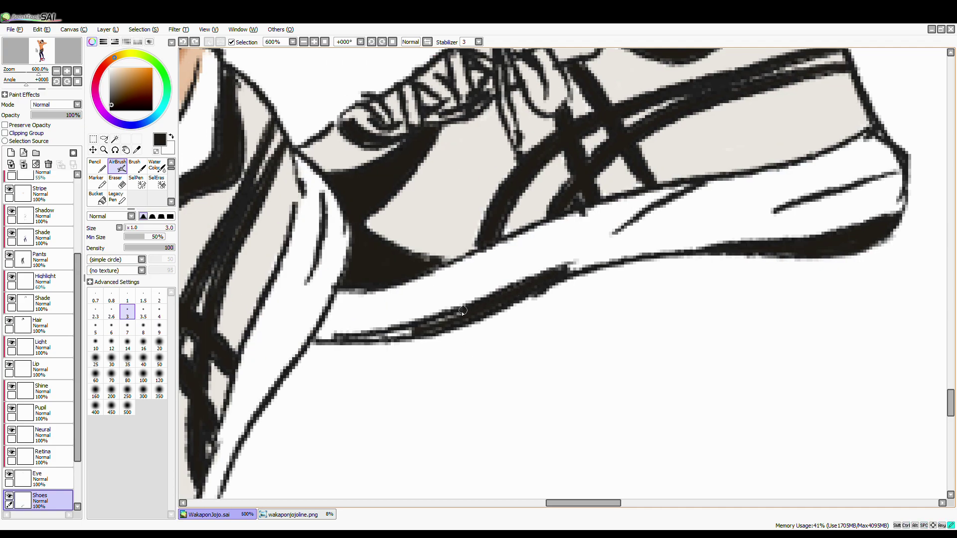
- Check the coloring of the whole figure, the face and jacket up close, and both shoes
{"action": "scroll", "coordinate": [524, 369], "scroll_direction": "down", "scroll_amount": 6}
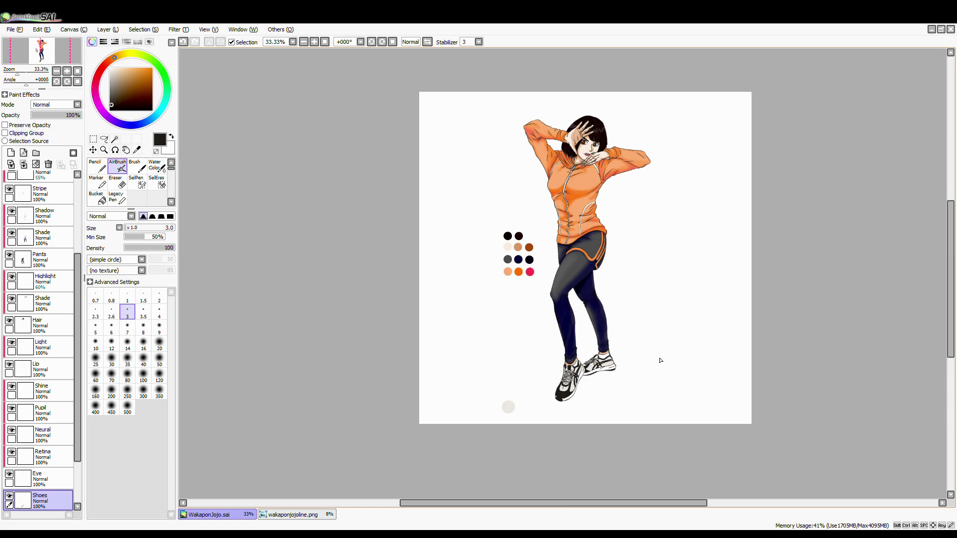
{"action": "scroll", "coordinate": [663, 364], "scroll_direction": "up", "scroll_amount": 1}
{"action": "left_click_drag", "start_coordinate": [524, 375], "coordinate": [562, 487]}
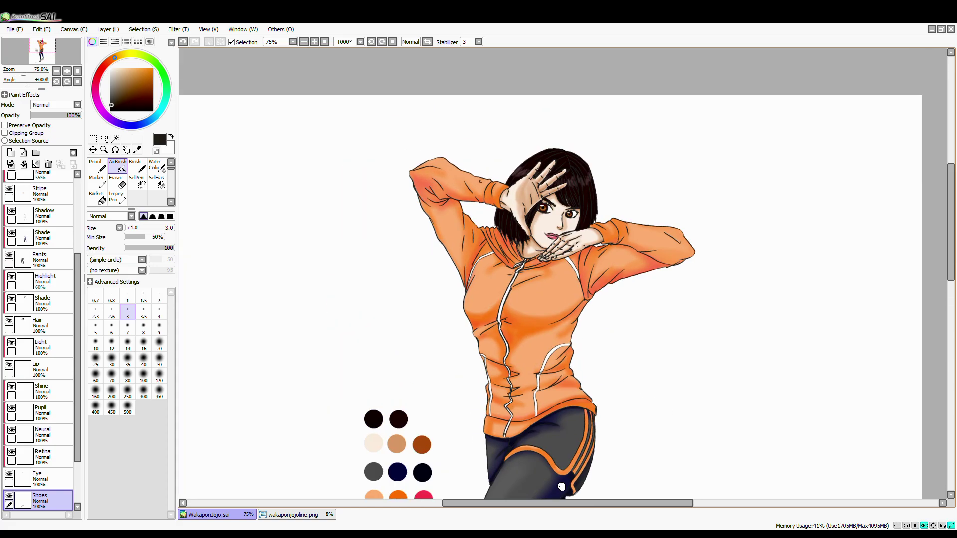
{"action": "scroll", "coordinate": [561, 486], "scroll_direction": "down", "scroll_amount": 1}
{"action": "scroll", "coordinate": [543, 391], "scroll_direction": "up", "scroll_amount": 6}
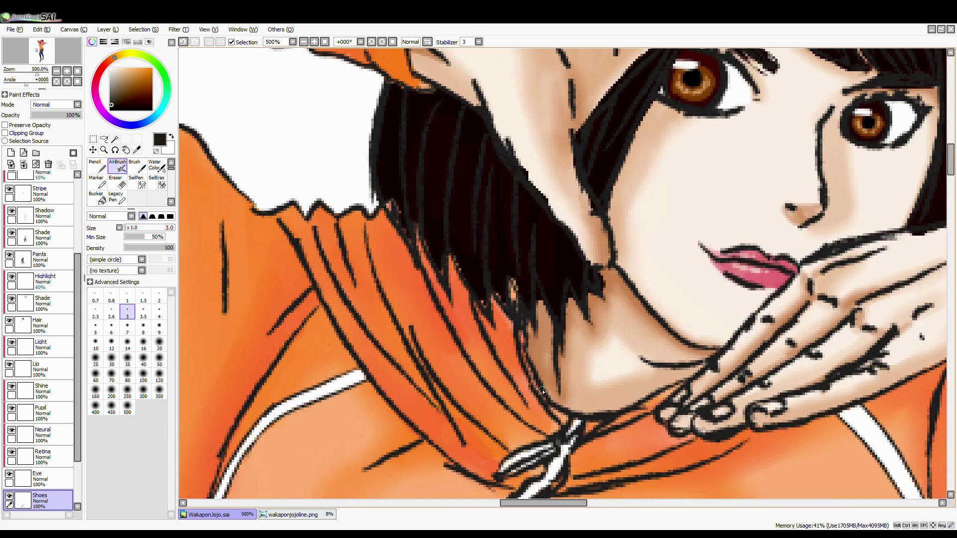
{"action": "scroll", "coordinate": [543, 391], "scroll_direction": "down", "scroll_amount": 8}
{"action": "scroll", "coordinate": [402, 264], "scroll_direction": "up", "scroll_amount": 5}
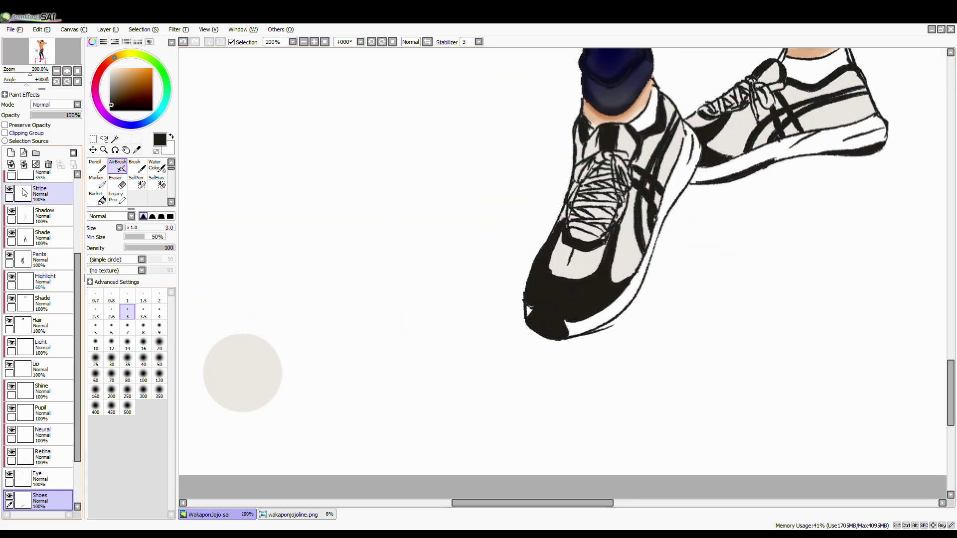
- Set up a Shadow layer clipped to Shoes and paint black shading on the toe overlay and lower laces with the Brush at size 6
{"action": "left_click_drag", "start_coordinate": [27, 212], "coordinate": [48, 453]}
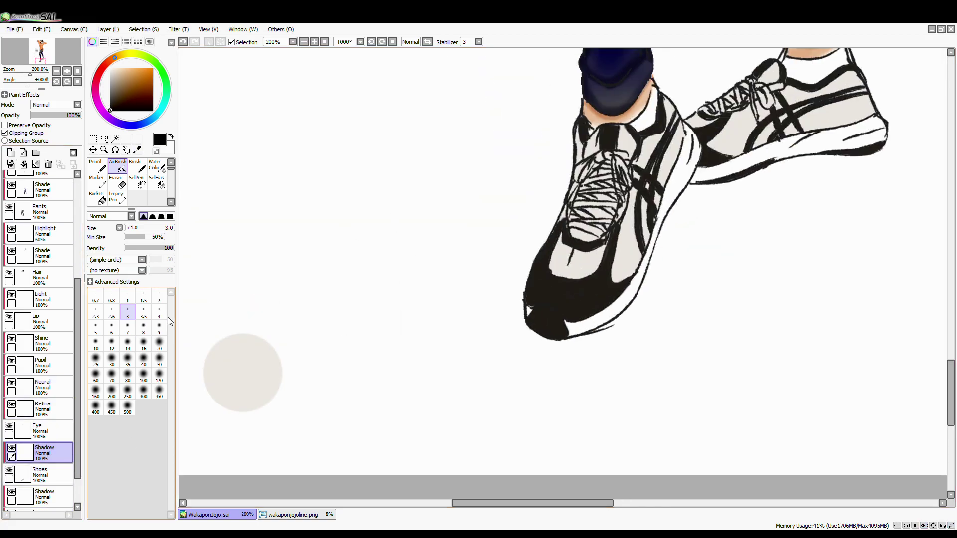
{"action": "key", "text": "b"}
{"action": "scroll", "coordinate": [568, 267], "scroll_direction": "up", "scroll_amount": 4}
{"action": "mouse_move", "coordinate": [552, 256]}
{"action": "left_mouse_down"}
{"action": "mouse_move", "coordinate": [651, 226]}
{"action": "mouse_move", "coordinate": [563, 172]}
{"action": "mouse_move", "coordinate": [474, 50]}
{"action": "left_mouse_up"}
{"action": "mouse_move", "coordinate": [329, 397]}
{"action": "left_mouse_down"}
{"action": "mouse_move", "coordinate": [438, 414]}
{"action": "mouse_move", "coordinate": [440, 428]}
{"action": "mouse_move", "coordinate": [400, 378]}
{"action": "mouse_move", "coordinate": [448, 459]}
{"action": "mouse_move", "coordinate": [324, 355]}
{"action": "mouse_move", "coordinate": [550, 353]}
{"action": "left_mouse_up"}
{"action": "key", "text": "ctrl+z"}
{"action": "left_click_drag", "start_coordinate": [388, 468], "coordinate": [558, 351]}
{"action": "left_click_drag", "start_coordinate": [314, 469], "coordinate": [406, 424]}
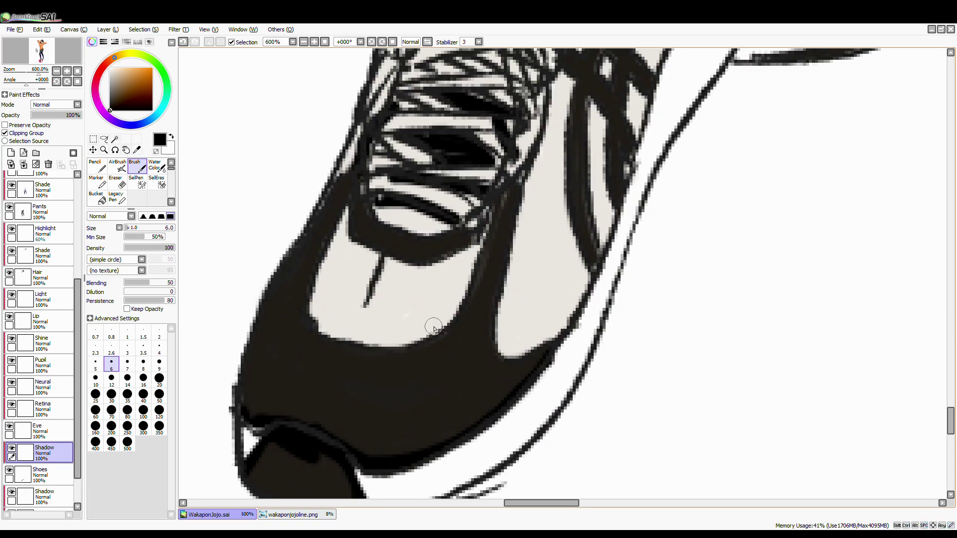
{"action": "left_click_drag", "start_coordinate": [301, 286], "coordinate": [492, 258]}
{"action": "key", "text": "ctrl+z"}
{"action": "mouse_move", "coordinate": [297, 292]}
{"action": "left_mouse_down"}
{"action": "mouse_move", "coordinate": [348, 353]}
{"action": "mouse_move", "coordinate": [434, 349]}
{"action": "mouse_move", "coordinate": [324, 329]}
{"action": "mouse_move", "coordinate": [498, 219]}
{"action": "left_mouse_up"}
{"action": "key", "text": "ctrl+z"}
- Paint black shadows along the edges of the front shoe's upper toe panel and between its laces
{"action": "left_click_drag", "start_coordinate": [299, 319], "coordinate": [349, 204]}
{"action": "left_click_drag", "start_coordinate": [359, 204], "coordinate": [483, 269]}
{"action": "scroll", "coordinate": [378, 279], "scroll_direction": "up", "scroll_amount": 5}
{"action": "left_click_drag", "start_coordinate": [334, 250], "coordinate": [264, 379]}
{"action": "left_click_drag", "start_coordinate": [339, 229], "coordinate": [404, 172]}
{"action": "left_click_drag", "start_coordinate": [399, 154], "coordinate": [463, 280]}
{"action": "mouse_move", "coordinate": [478, 180]}
{"action": "left_mouse_down"}
{"action": "mouse_move", "coordinate": [384, 245]}
{"action": "mouse_move", "coordinate": [428, 284]}
{"action": "left_mouse_up"}
{"action": "left_click_drag", "start_coordinate": [428, 284], "coordinate": [364, 493]}
- Shade the front shoe's tongue and the inside of its collar in black
{"action": "left_click_drag", "start_coordinate": [269, 344], "coordinate": [254, 394]}
{"action": "left_click_drag", "start_coordinate": [240, 292], "coordinate": [249, 399]}
{"action": "mouse_move", "coordinate": [264, 344]}
{"action": "left_mouse_down"}
{"action": "mouse_move", "coordinate": [324, 294]}
{"action": "mouse_move", "coordinate": [418, 349]}
{"action": "left_mouse_up"}
{"action": "left_click_drag", "start_coordinate": [359, 299], "coordinate": [383, 355]}
{"action": "key", "text": "ctrl+z"}
{"action": "left_click_drag", "start_coordinate": [324, 349], "coordinate": [406, 370]}
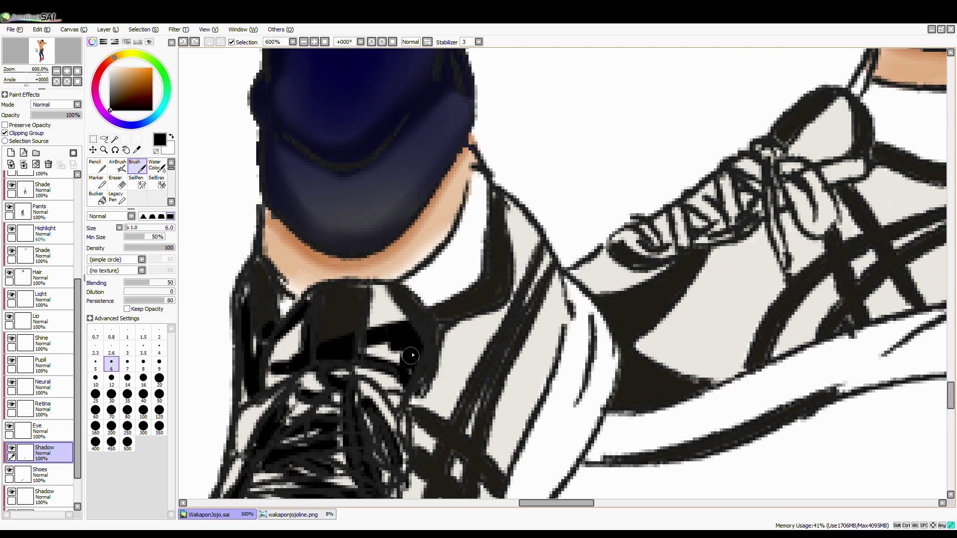
- Shade the front shoe's side panel below the collar and around the side stripes in black
{"action": "left_click_drag", "start_coordinate": [417, 317], "coordinate": [503, 384]}
{"action": "left_click_drag", "start_coordinate": [498, 200], "coordinate": [519, 316]}
{"action": "left_click_drag", "start_coordinate": [533, 274], "coordinate": [570, 359]}
{"action": "left_click_drag", "start_coordinate": [513, 210], "coordinate": [561, 299]}
{"action": "mouse_move", "coordinate": [521, 239]}
{"action": "left_mouse_down"}
{"action": "mouse_move", "coordinate": [548, 349]}
{"action": "mouse_move", "coordinate": [556, 327]}
{"action": "left_mouse_up"}
{"action": "mouse_move", "coordinate": [556, 299]}
{"action": "left_mouse_down"}
{"action": "mouse_move", "coordinate": [551, 360]}
{"action": "mouse_move", "coordinate": [544, 352]}
{"action": "left_mouse_up"}
{"action": "left_click_drag", "start_coordinate": [399, 294], "coordinate": [424, 458]}
{"action": "left_click_drag", "start_coordinate": [448, 165], "coordinate": [479, 221]}
{"action": "left_click_drag", "start_coordinate": [399, 403], "coordinate": [479, 458]}
- Paint black shadows on the back shoe's laces, tongue and collar edge, and fill its heel panel
{"action": "mouse_move", "coordinate": [544, 352]}
{"action": "left_mouse_down"}
{"action": "mouse_move", "coordinate": [495, 246]}
{"action": "mouse_move", "coordinate": [648, 179]}
{"action": "mouse_move", "coordinate": [698, 210]}
{"action": "left_mouse_up"}
{"action": "left_click_drag", "start_coordinate": [688, 170], "coordinate": [698, 220]}
{"action": "left_click_drag", "start_coordinate": [698, 175], "coordinate": [429, 324]}
{"action": "mouse_move", "coordinate": [449, 249]}
{"action": "left_mouse_down"}
{"action": "mouse_move", "coordinate": [463, 317]}
{"action": "mouse_move", "coordinate": [698, 356]}
{"action": "mouse_move", "coordinate": [616, 315]}
{"action": "left_mouse_up"}
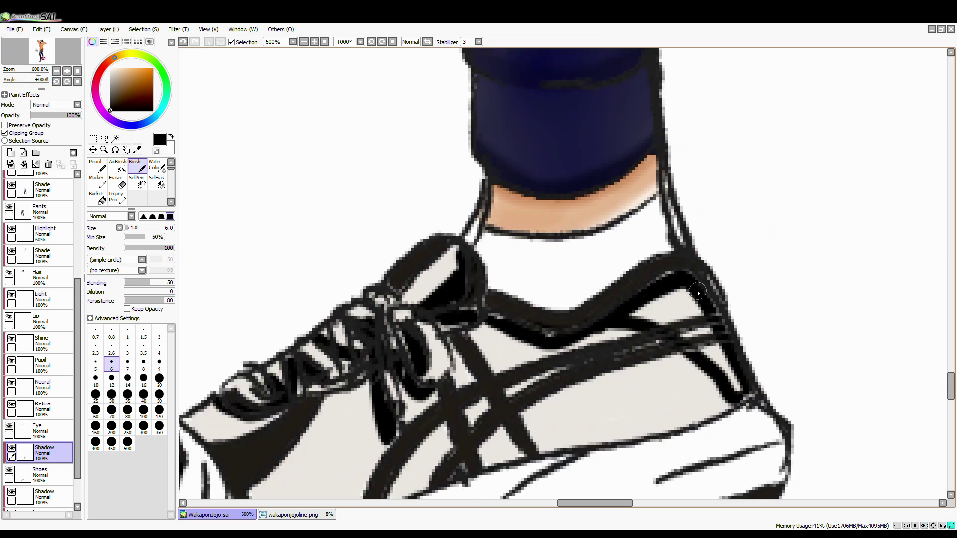
{"action": "left_click_drag", "start_coordinate": [683, 279], "coordinate": [740, 391]}
{"action": "left_click_drag", "start_coordinate": [618, 287], "coordinate": [684, 275]}
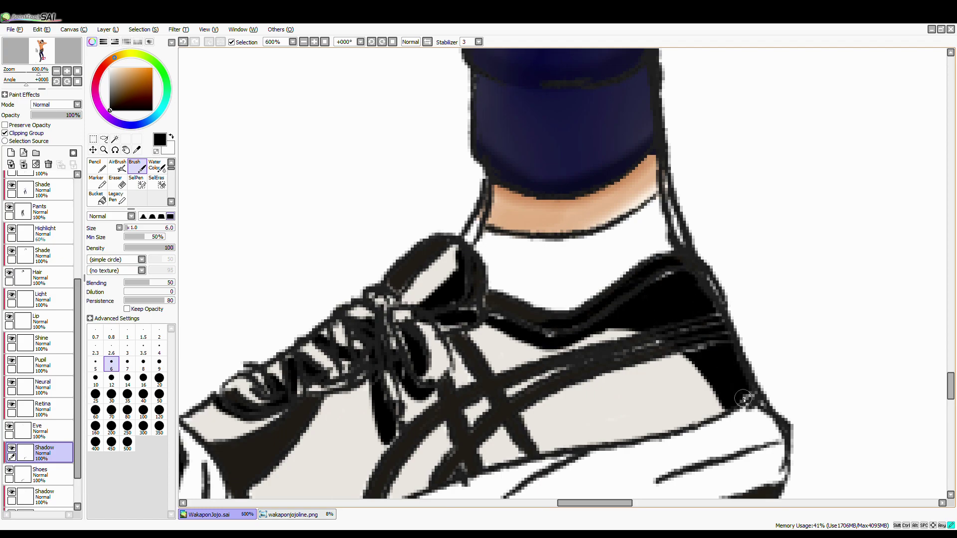
- Shade along the edge of the back shoe's toe overlay and the light panel behind it in black
{"action": "scroll", "coordinate": [732, 406], "scroll_direction": "down", "scroll_amount": 4}
{"action": "left_click_drag", "start_coordinate": [329, 204], "coordinate": [241, 321]}
{"action": "left_click_drag", "start_coordinate": [319, 299], "coordinate": [244, 359]}
{"action": "left_click_drag", "start_coordinate": [336, 326], "coordinate": [280, 351]}
{"action": "left_click_drag", "start_coordinate": [272, 234], "coordinate": [192, 264]}
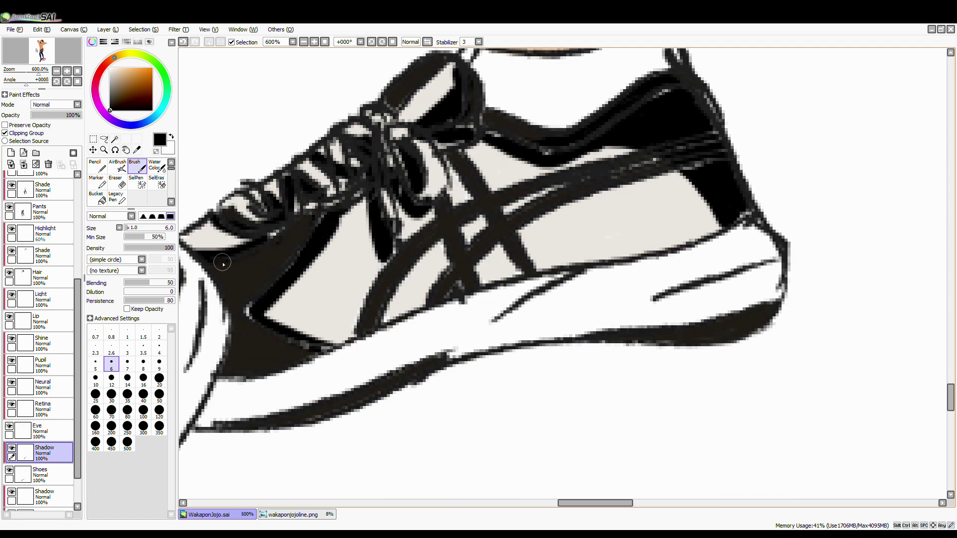
- Try the Shade blending mode on the Shadow layer, and set its mode to Overlay
{"action": "key", "text": "ctrl+minus"}
{"action": "key", "text": "ctrl+minus"}
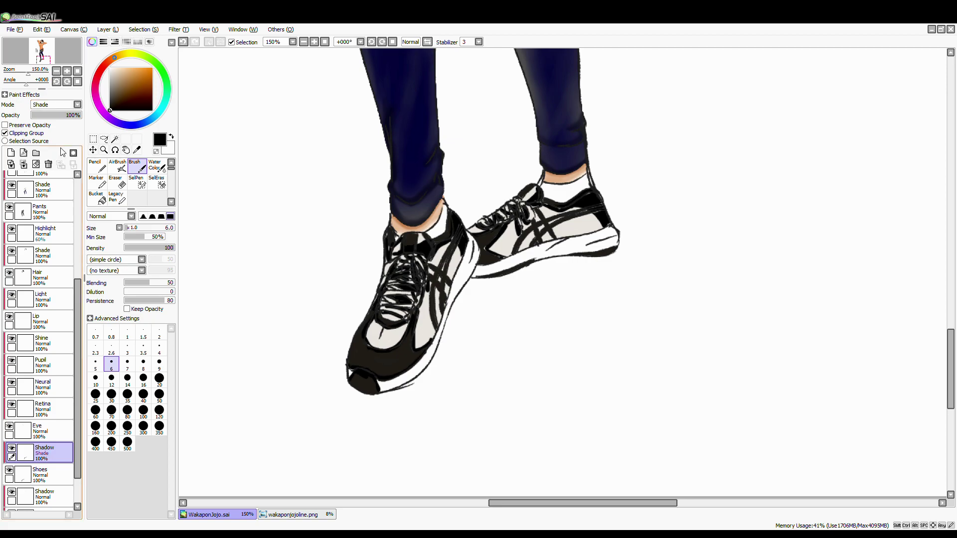
{"action": "scroll", "coordinate": [68, 107], "scroll_direction": "up", "scroll_amount": 2}
{"action": "key", "text": "ctrl+minus"}
{"action": "key", "text": "ctrl+minus"}
{"action": "key", "text": "ctrl+plus"}
{"action": "key", "text": "ctrl+plus"}
- Soften the shadow edges on the front and back shoes with the Blur brush at size 3
{"action": "key", "text": "ctrl+plus"}
{"action": "key", "text": "ctrl+plus"}
{"action": "key", "text": "ctrl+plus"}
{"action": "key", "text": "ctrl+plus"}
{"action": "key", "text": "b"}
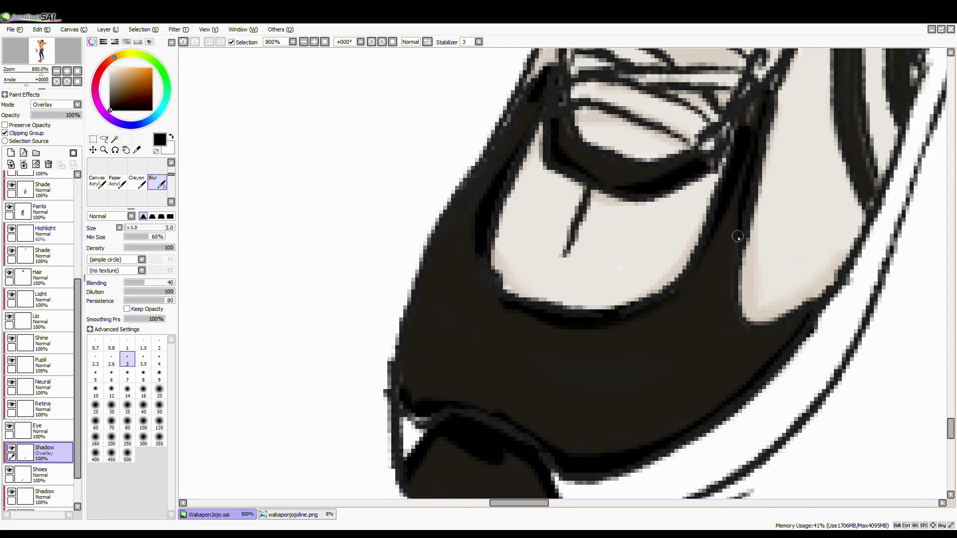
{"action": "left_click_drag", "start_coordinate": [740, 272], "coordinate": [508, 256]}
{"action": "left_click_drag", "start_coordinate": [947, 104], "coordinate": [513, 217]}
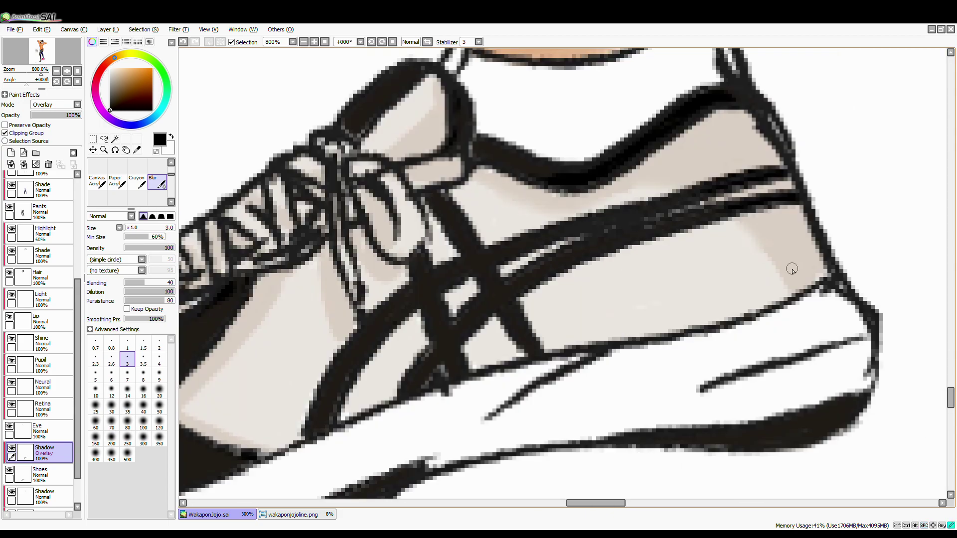
{"action": "left_click_drag", "start_coordinate": [195, 390], "coordinate": [281, 270]}
{"action": "scroll", "coordinate": [605, 194], "scroll_direction": "down", "scroll_amount": 6}
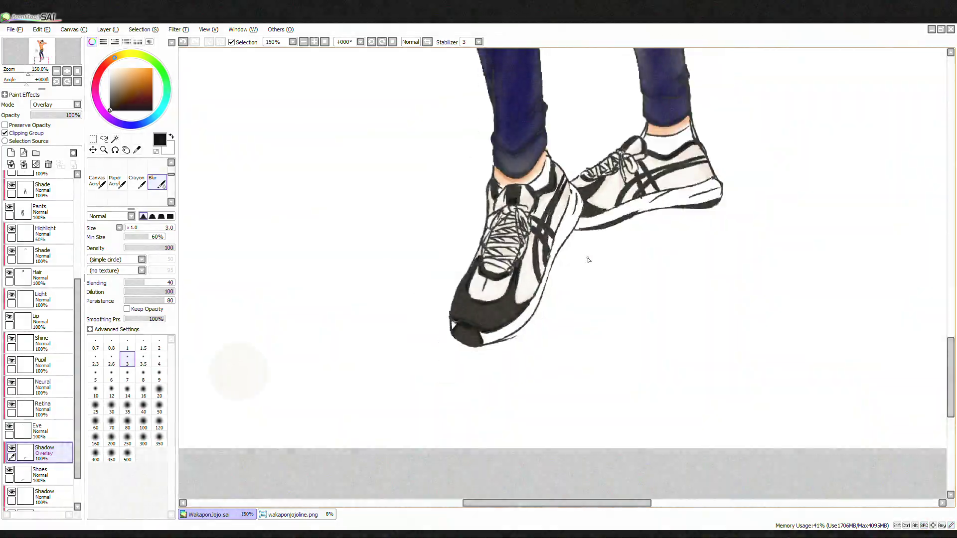